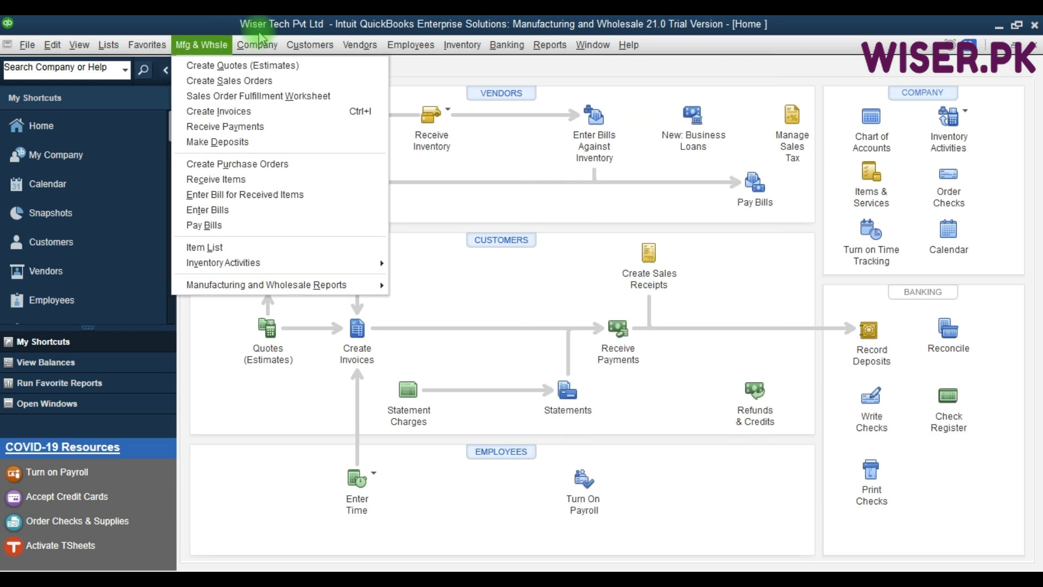
# - Open the company's budget setup under planning and budgeting and start creating a new budget
pyautogui.click(258, 45)
pyautogui.click(259, 49)
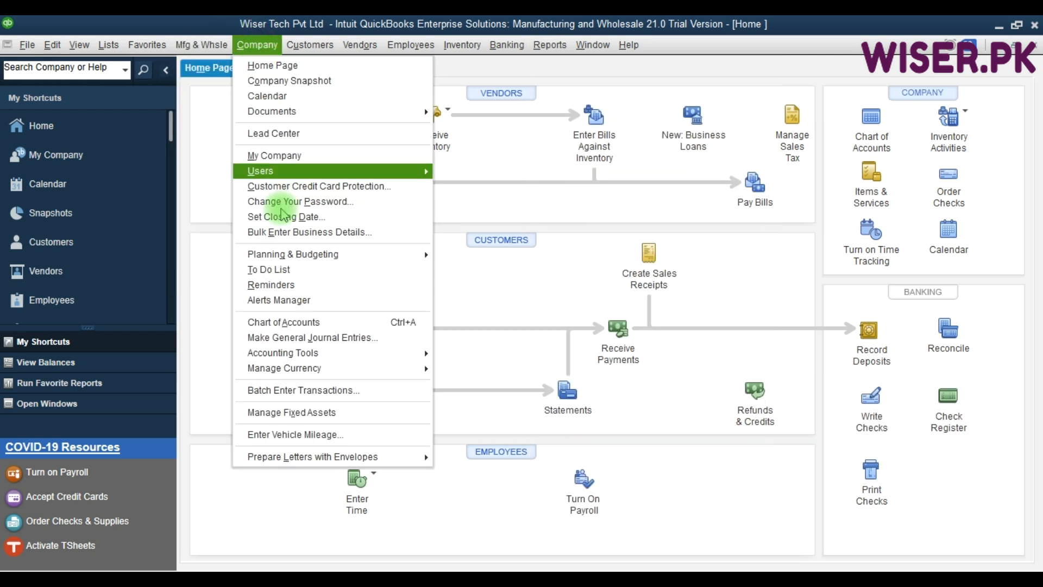
pyautogui.moveTo(332, 254)
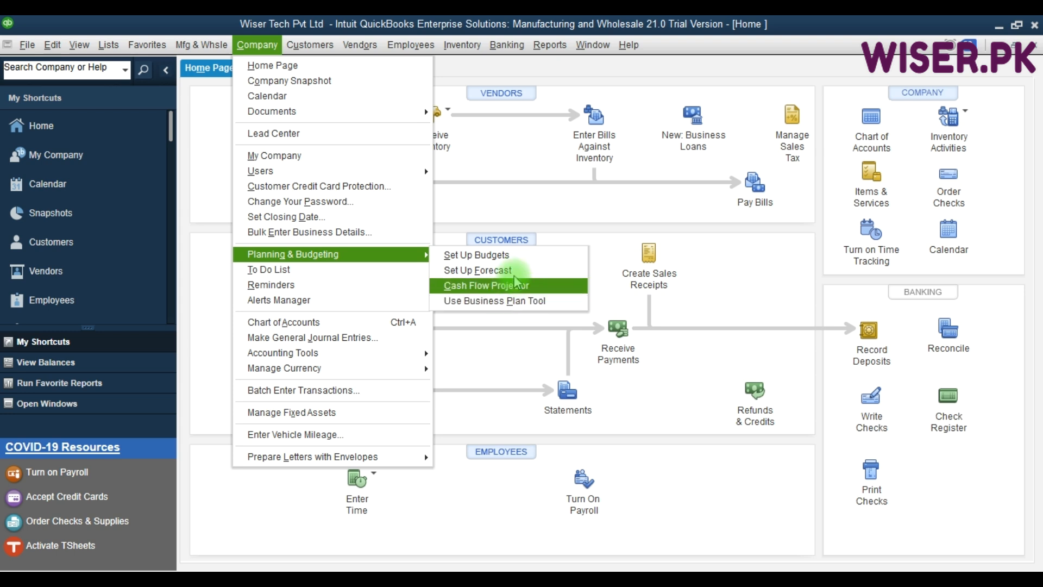
pyautogui.click(536, 262)
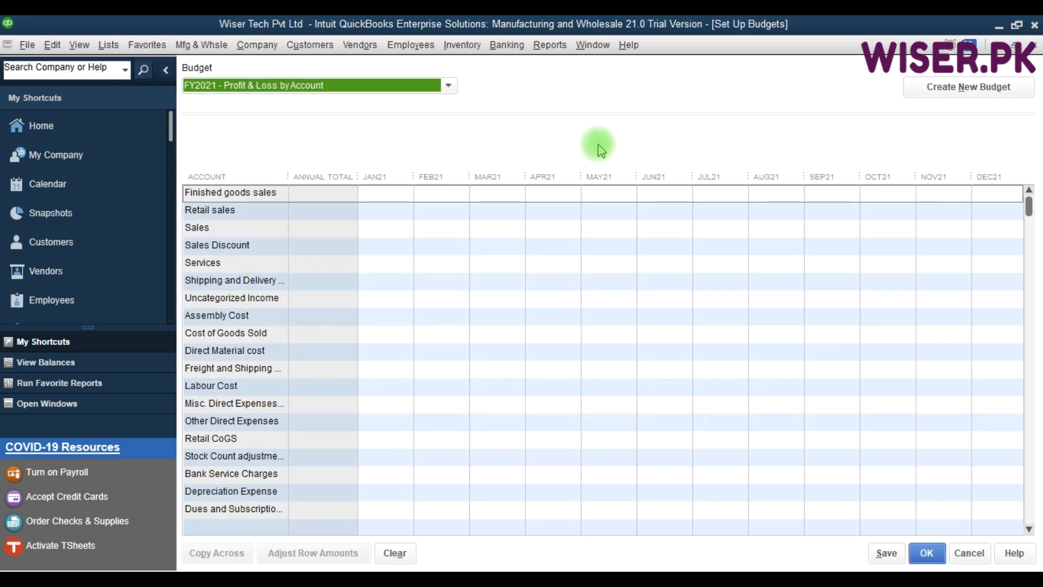
pyautogui.click(942, 96)
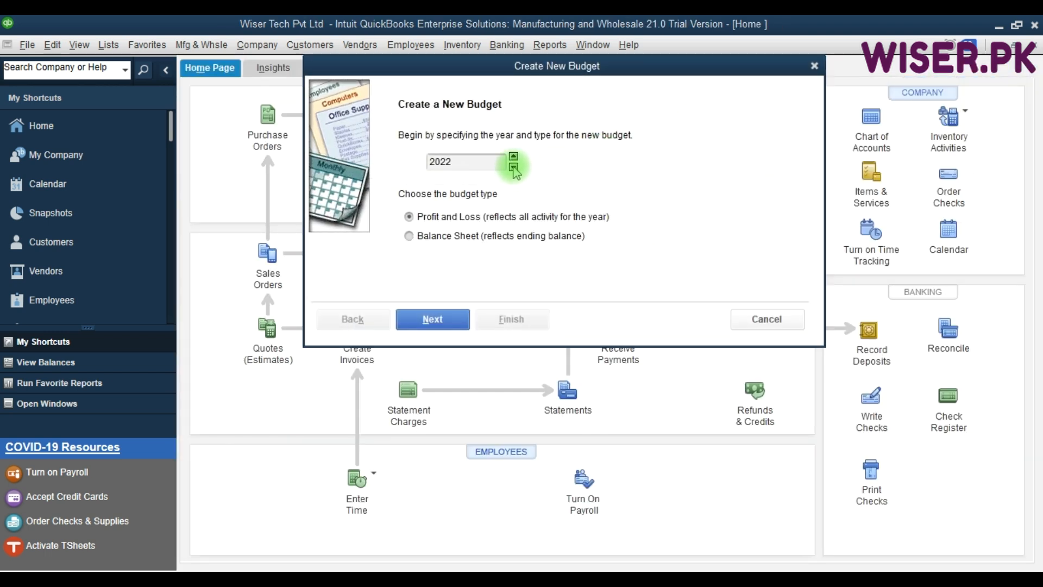
# - Set the new budget's year to 2020, choose the Profit and Loss type, and continue
pyautogui.click(514, 167)
pyautogui.click(514, 168)
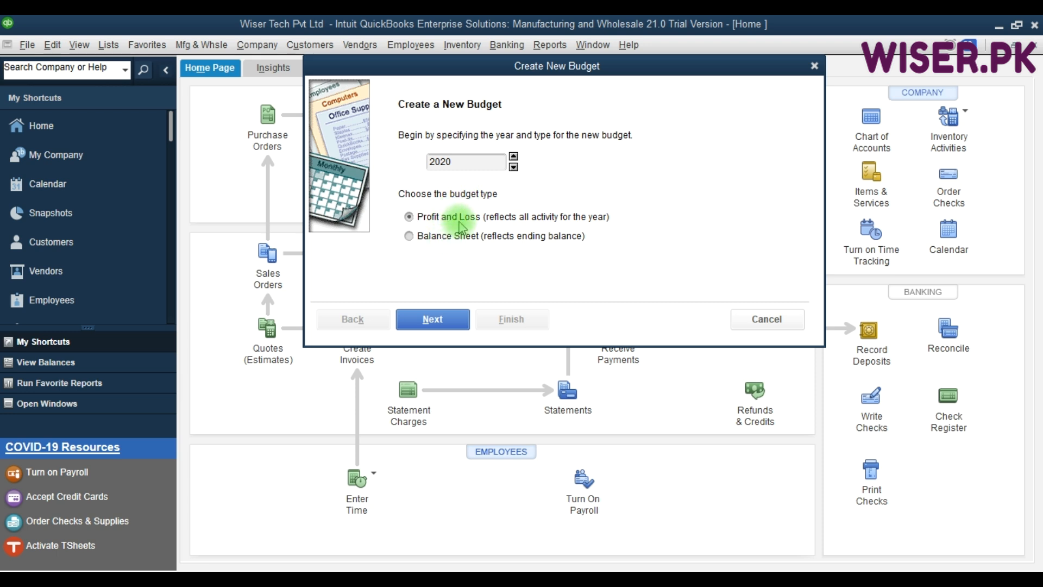
pyautogui.click(437, 218)
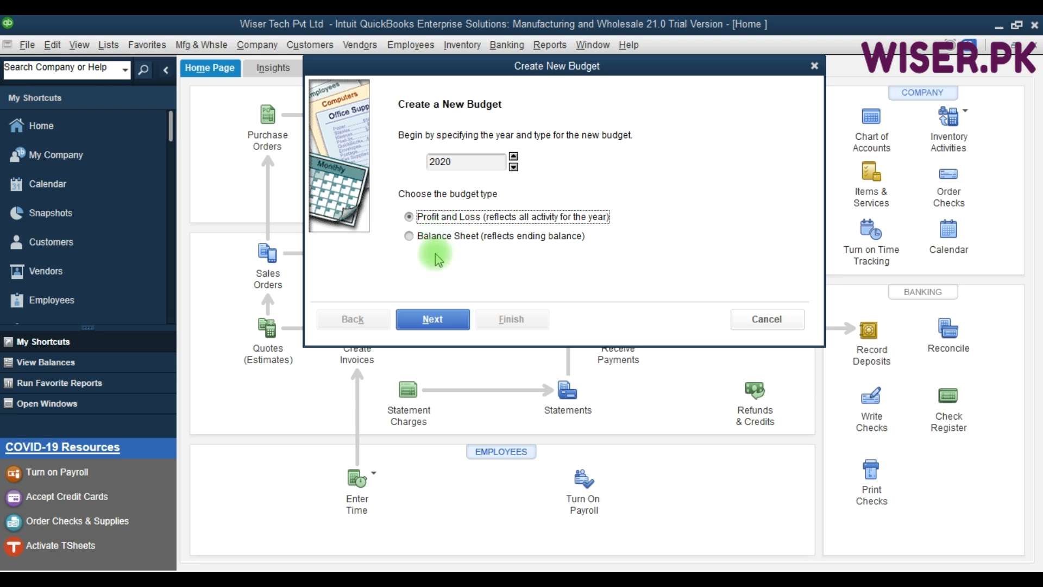
pyautogui.click(431, 325)
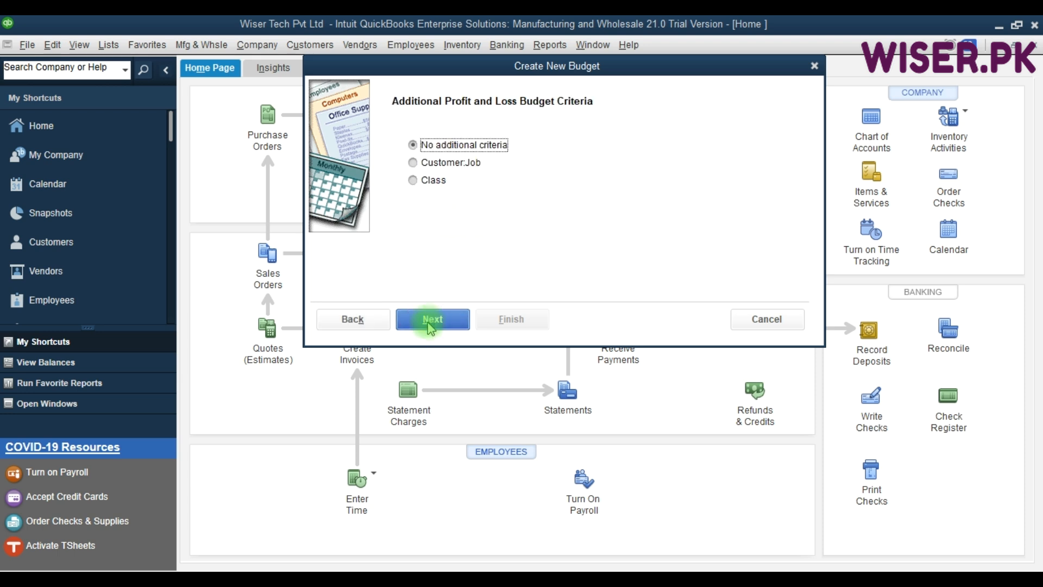
# - Choose no additional criteria for the Profit and Loss budget and continue
pyautogui.click(479, 163)
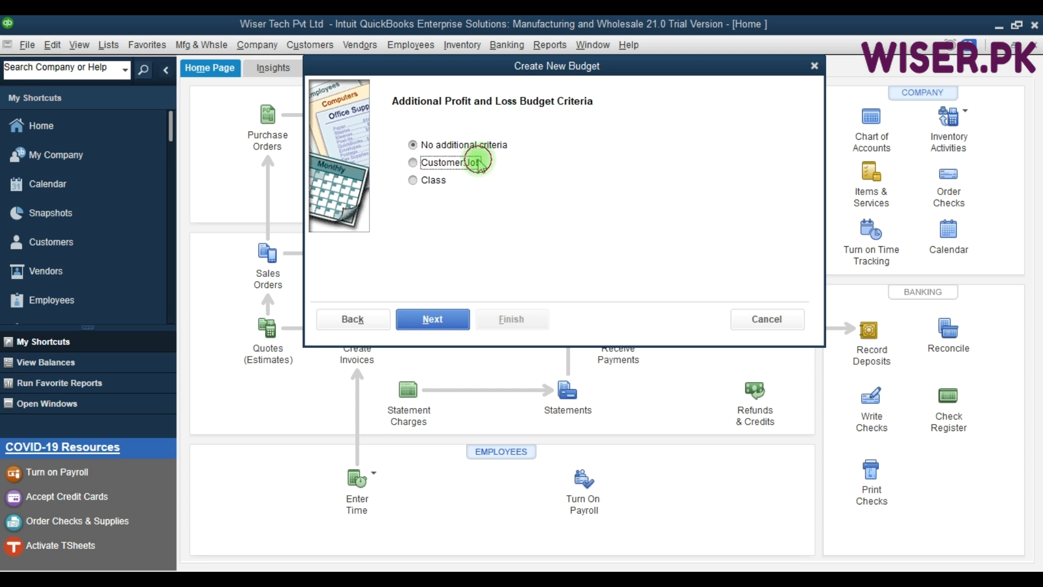
pyautogui.click(444, 182)
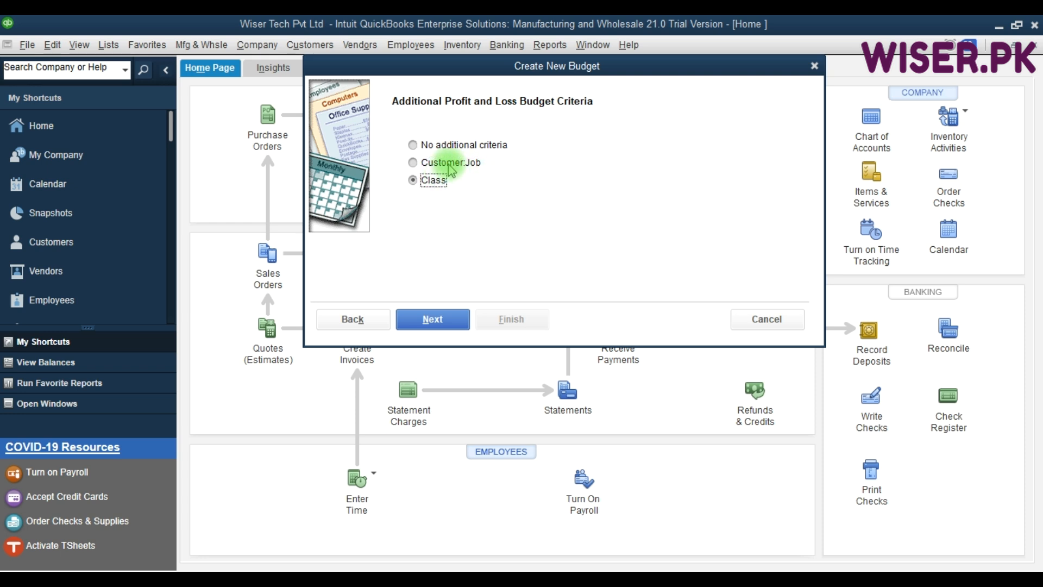
pyautogui.click(456, 163)
pyautogui.click(442, 182)
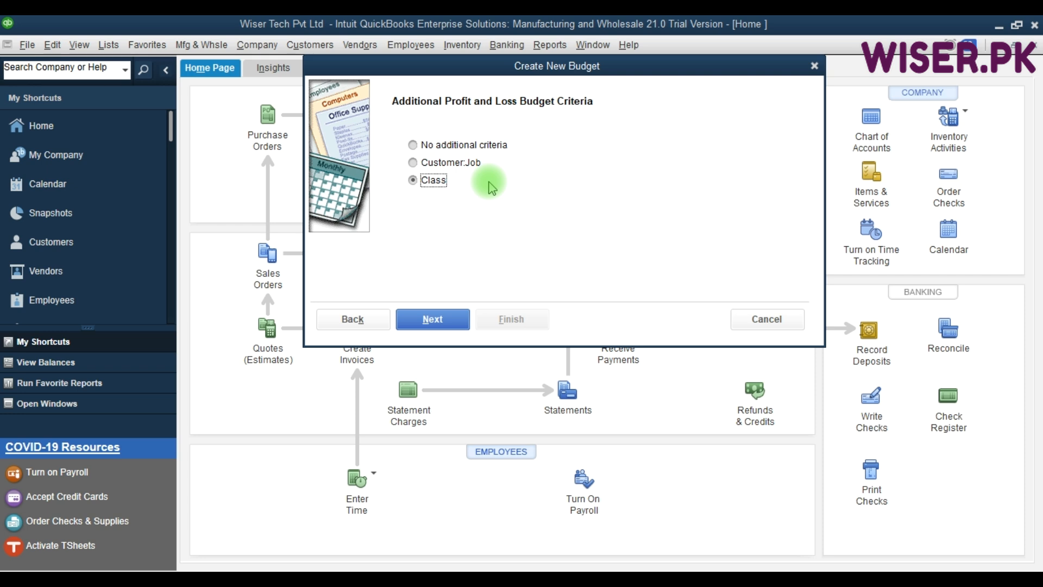
pyautogui.click(414, 144)
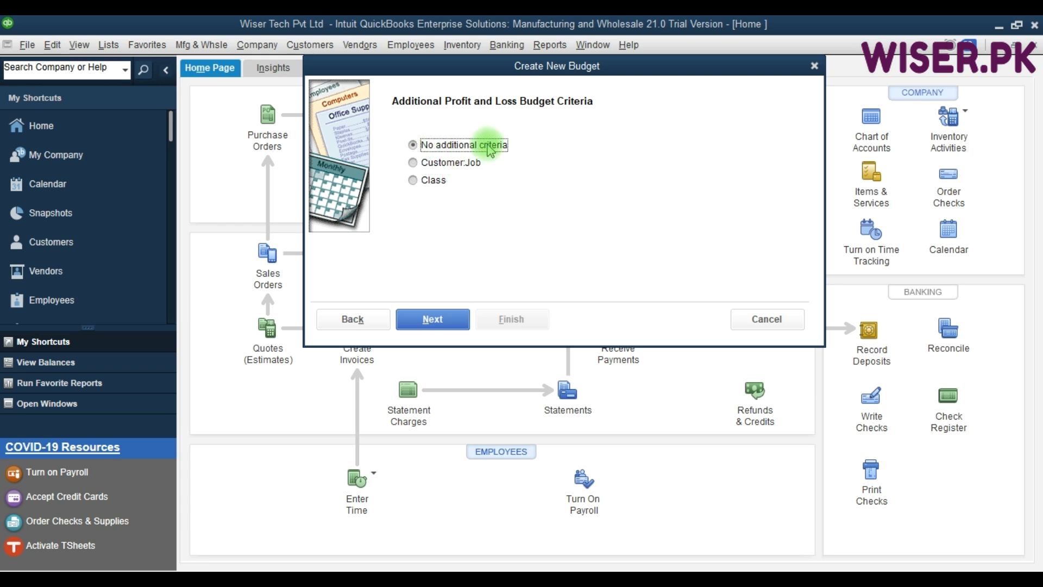
pyautogui.click(433, 320)
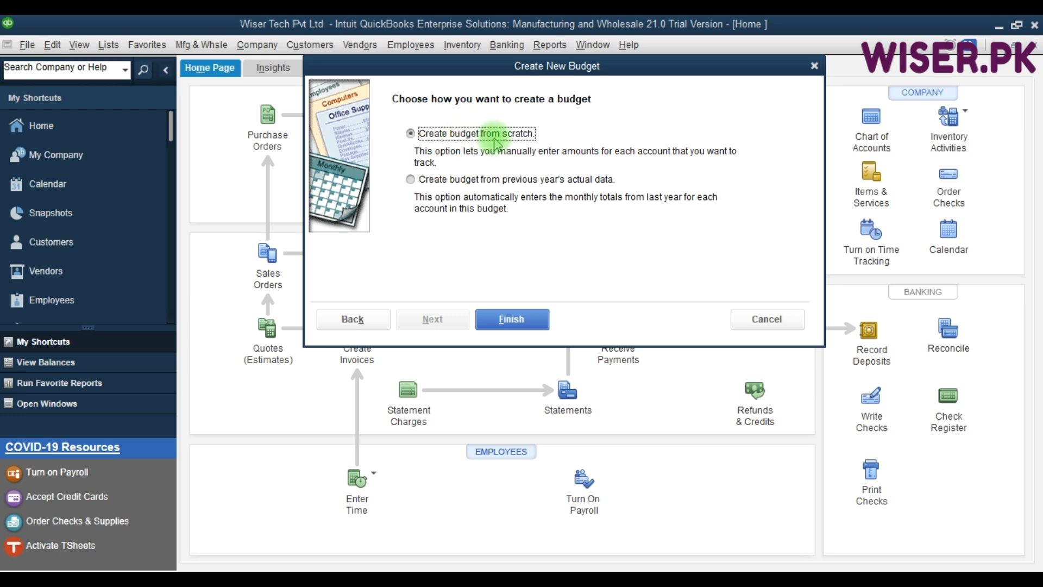
# - Choose to create the budget from scratch and finish the new budget setup
pyautogui.click(441, 181)
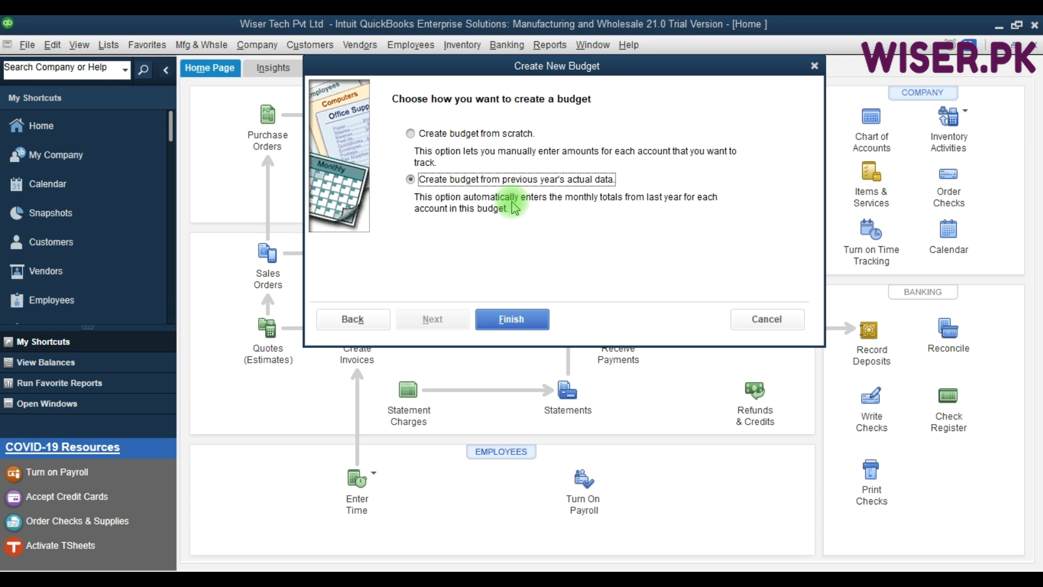
pyautogui.click(432, 134)
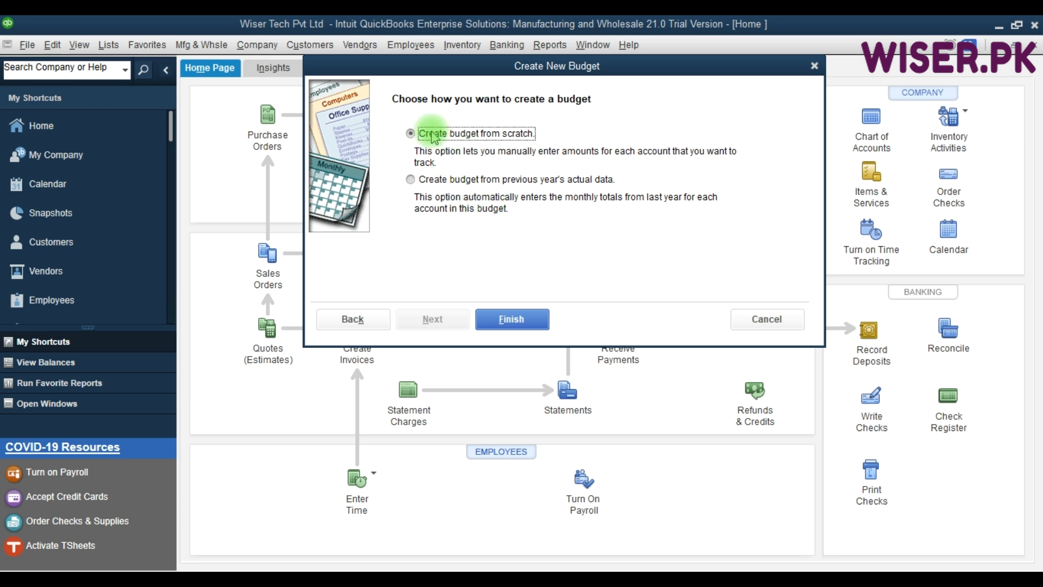
pyautogui.click(509, 320)
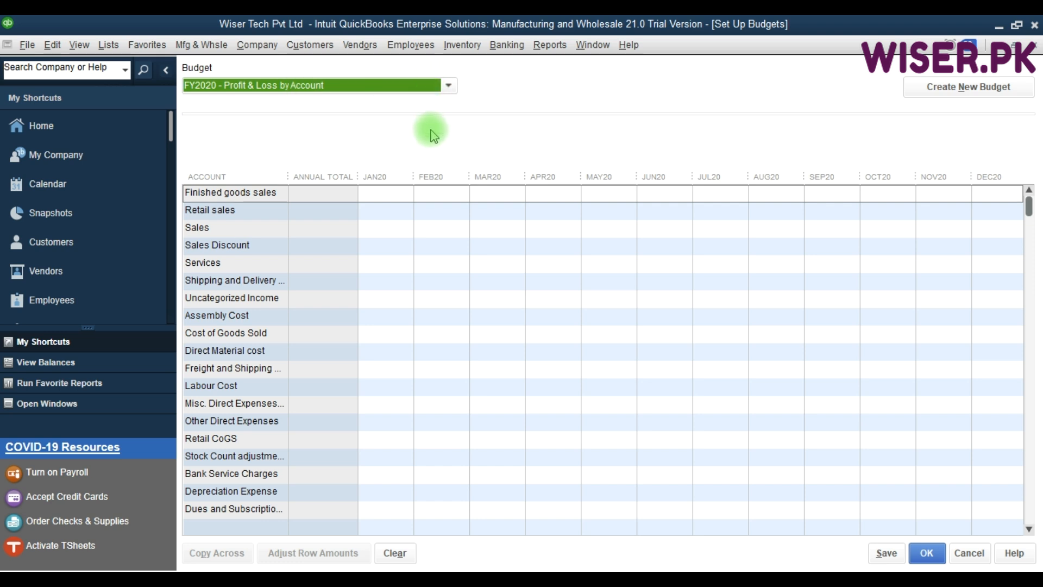
# - Look through the income, cost and expense account rows of the FY2020 Profit & Loss budget
pyautogui.click(397, 194)
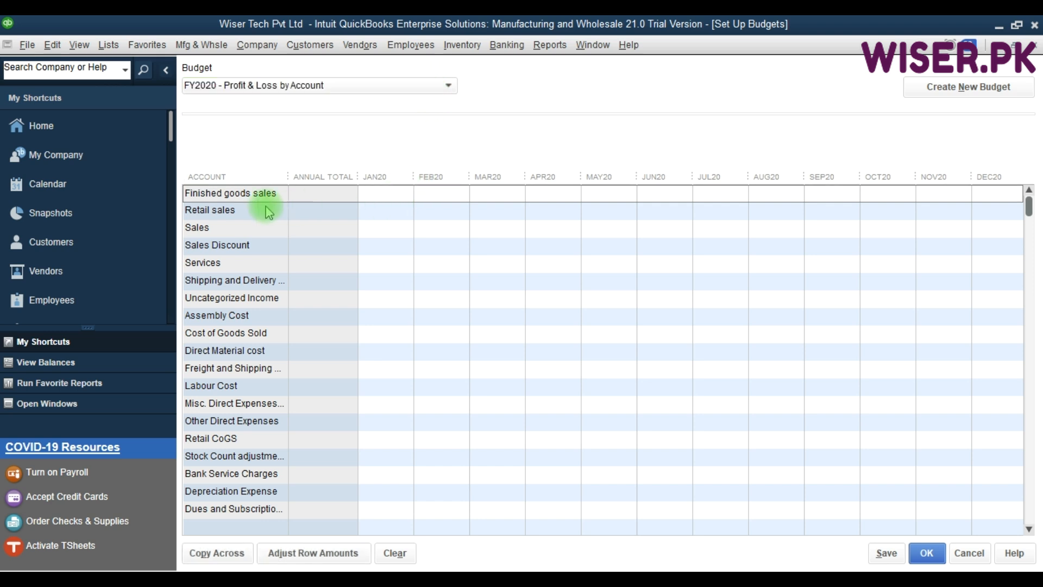
pyautogui.click(248, 210)
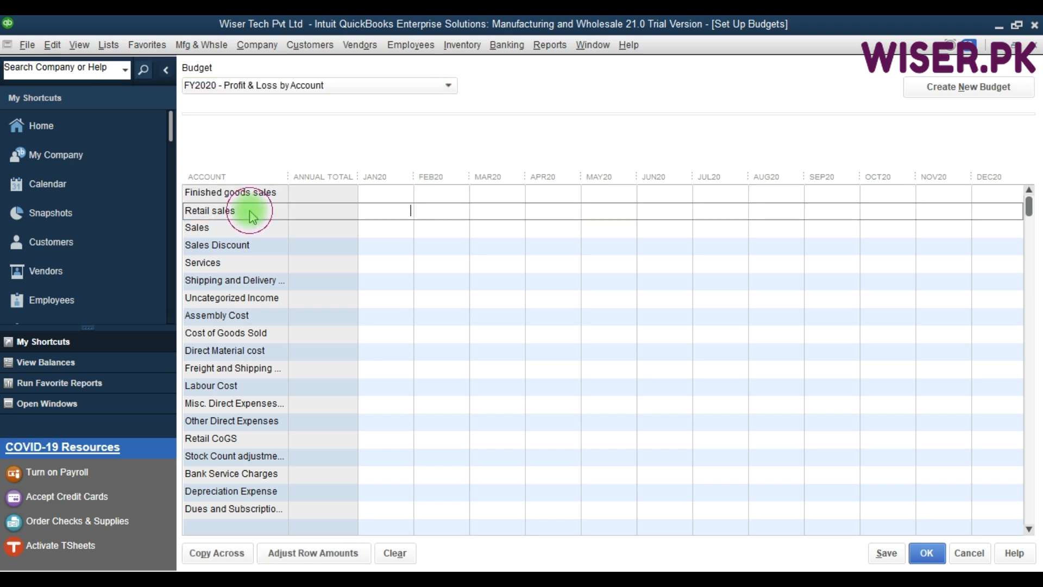
pyautogui.click(256, 301)
pyautogui.scroll(-3, 256, 303)
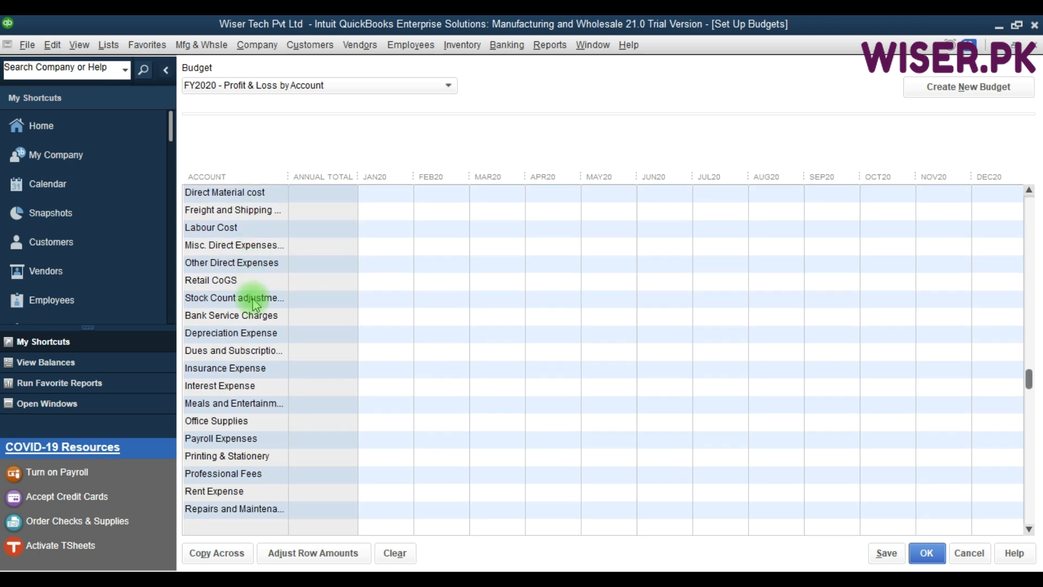
pyautogui.scroll(-2, 255, 303)
pyautogui.scroll(-1, 255, 303)
pyautogui.scroll(4, 255, 303)
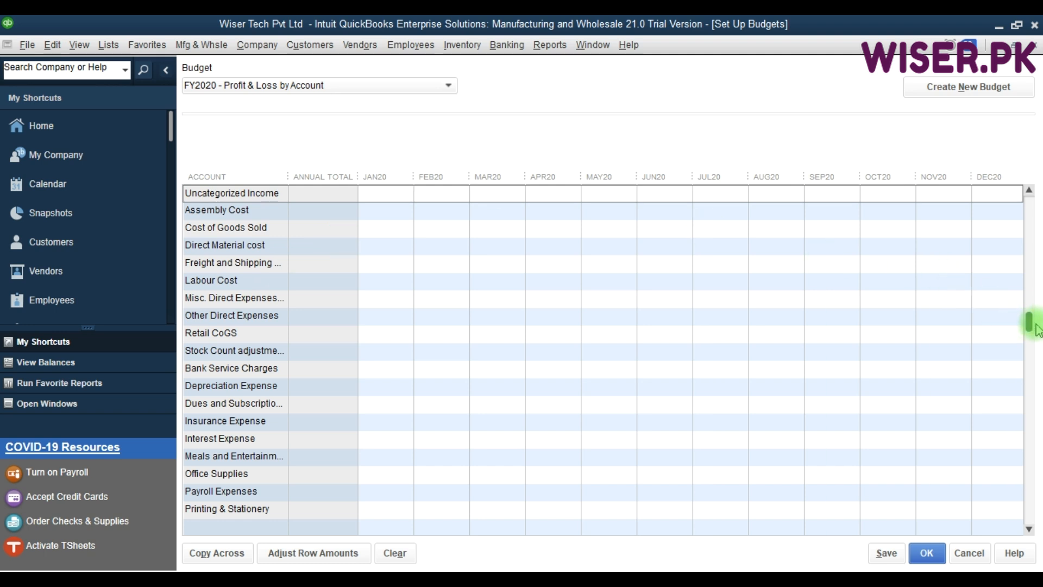
pyautogui.moveTo(1028, 324); pyautogui.dragTo(1027, 204)
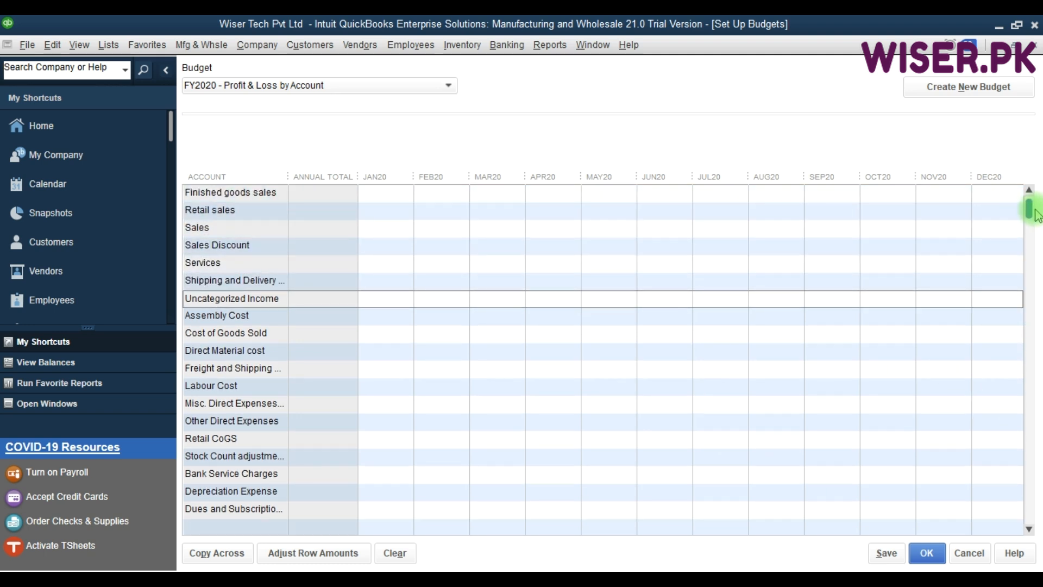
# - Enter 1,000,000 as the January 2020 budget for Finished goods sales
pyautogui.click(386, 193)
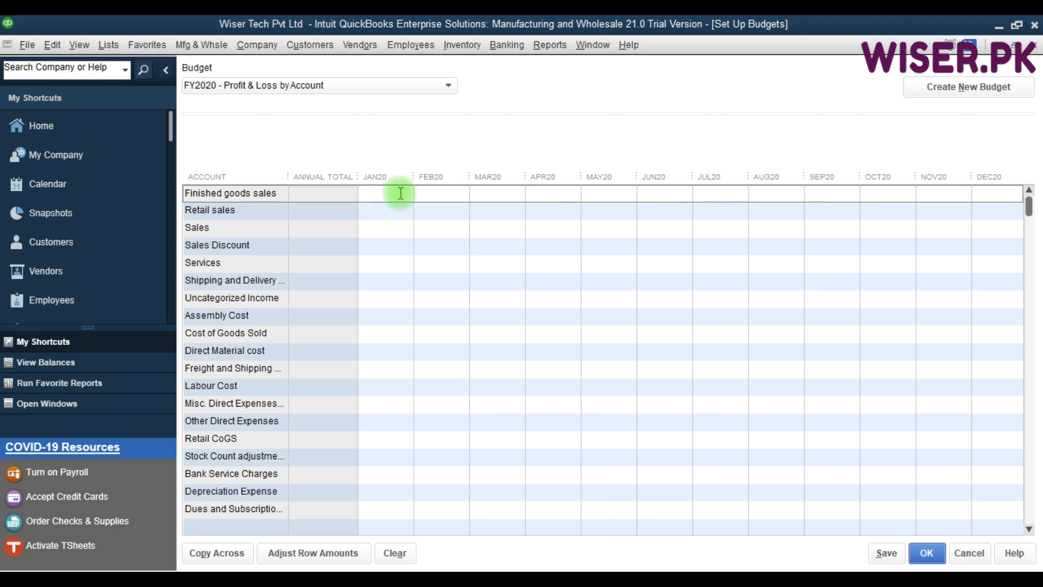
pyautogui.write('1,000,000.0(')
pyautogui.press('Tab')
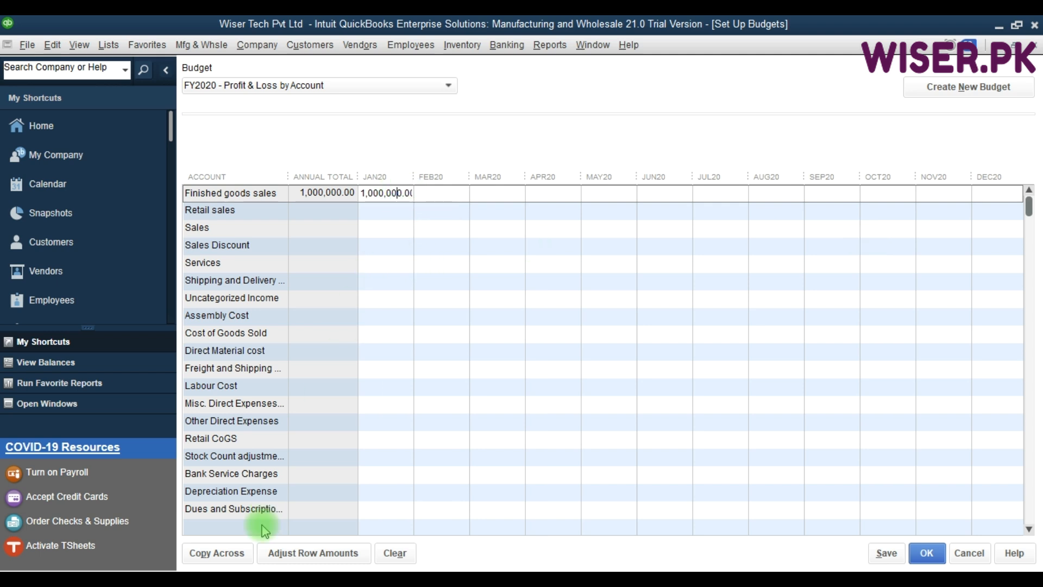
# - Set the January 2020 budget for Finished goods sales to 500,000 and copy it across all months
pyautogui.click(454, 198)
pyautogui.hotkey('shift', 'Tab')
pyautogui.write('5')
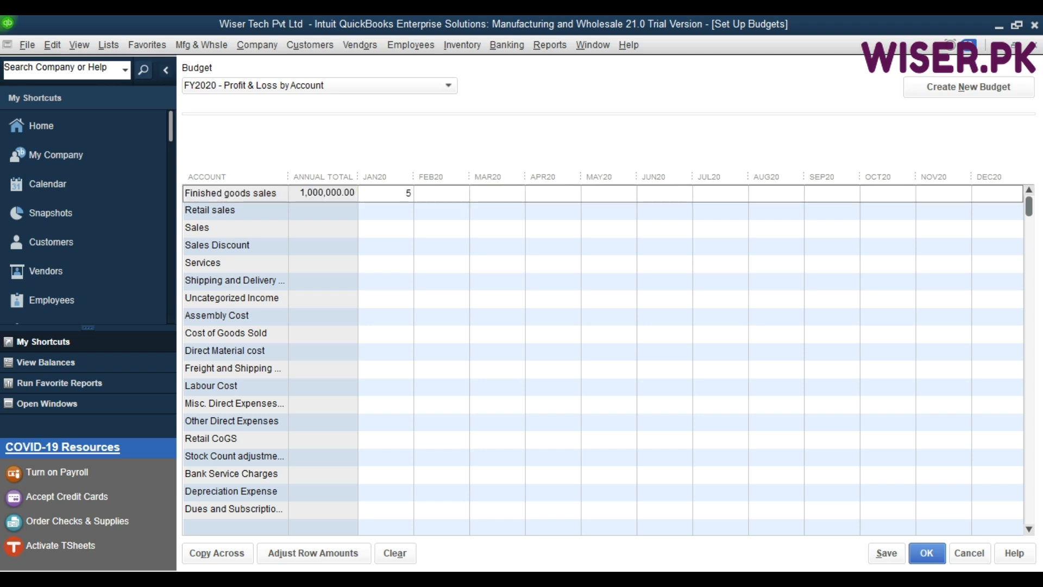
pyautogui.write('00000')
pyautogui.press('Tab')
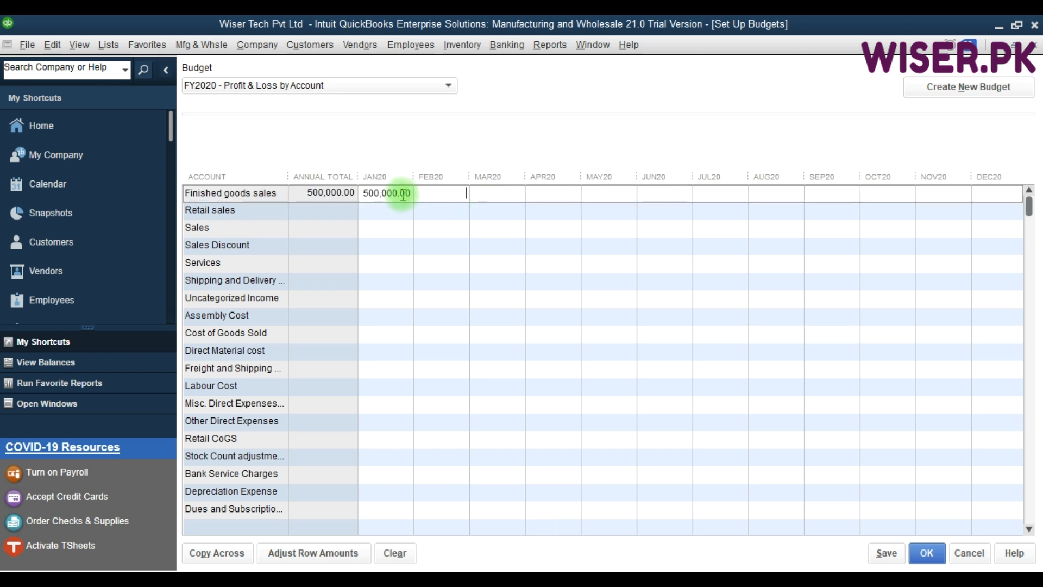
pyautogui.click(215, 552)
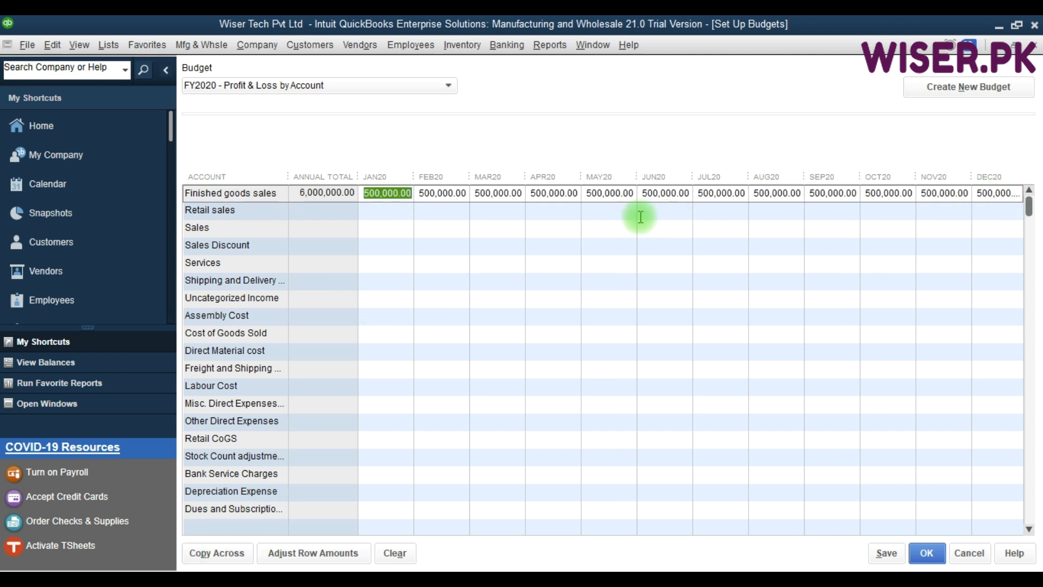
# - Set the January 2020 budget for Retail sales to 400,000 and copy it across all months
pyautogui.click(387, 214)
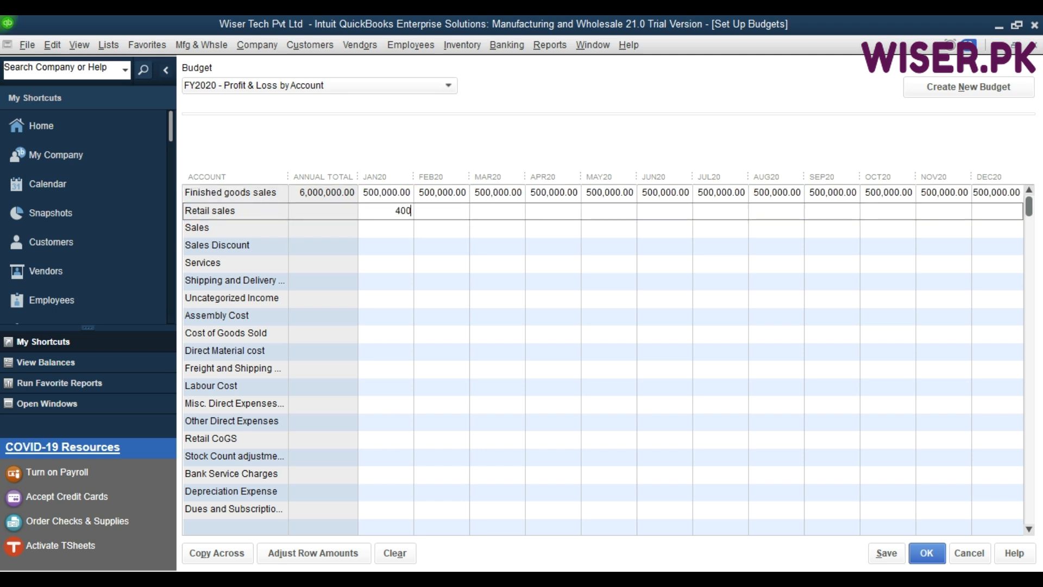
pyautogui.write('400,000')
pyautogui.press('Tab')
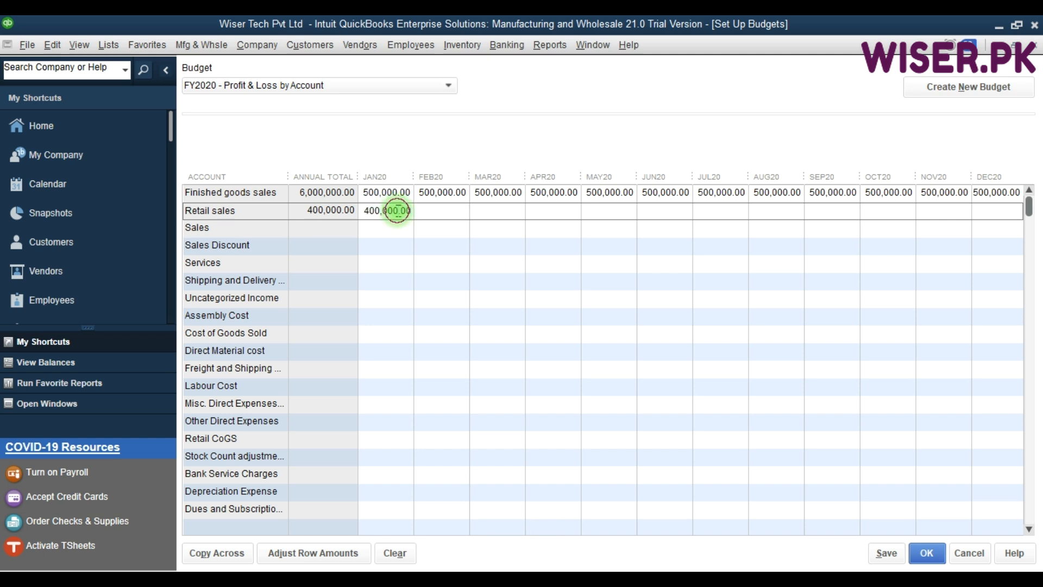
pyautogui.click(216, 552)
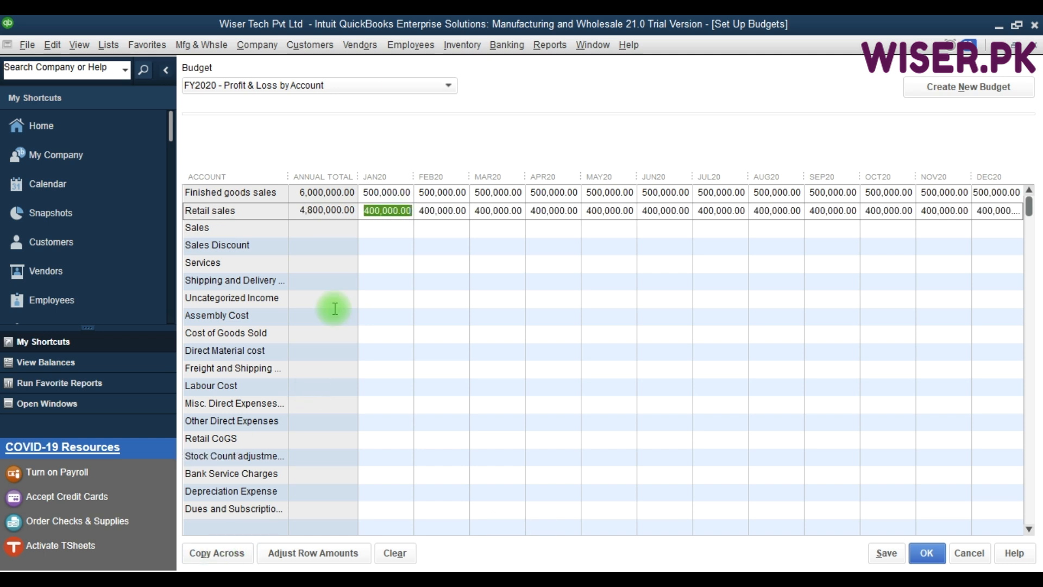
# - Set the January 2020 budget for Sales Discount to 50,000 and copy it across all months
pyautogui.click(388, 248)
pyautogui.write('50000')
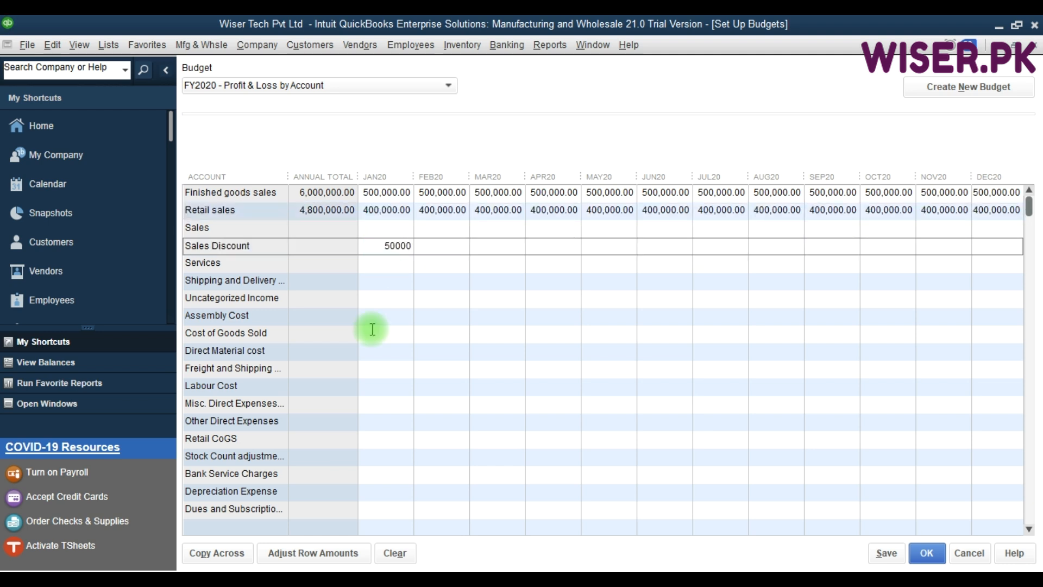
pyautogui.click(224, 554)
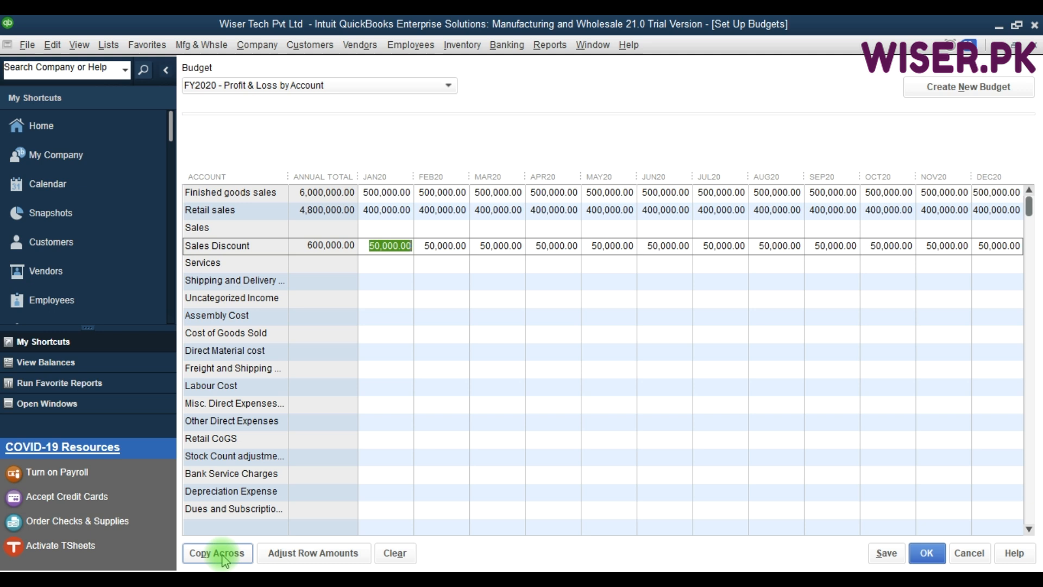
# - Set the January 2020 budget for Services to 500,000 and copy it across all months
pyautogui.click(398, 259)
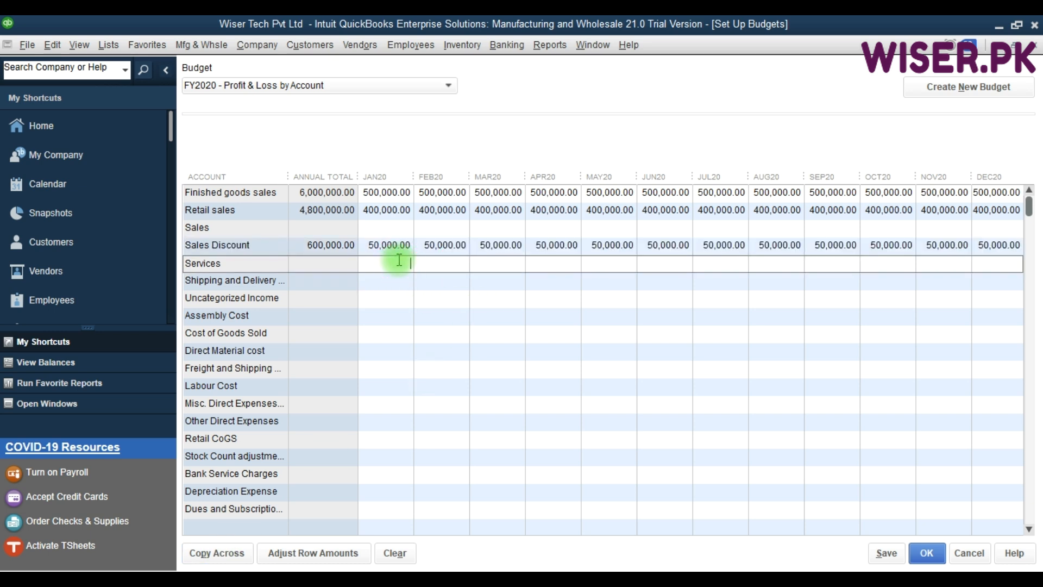
pyautogui.write('500000')
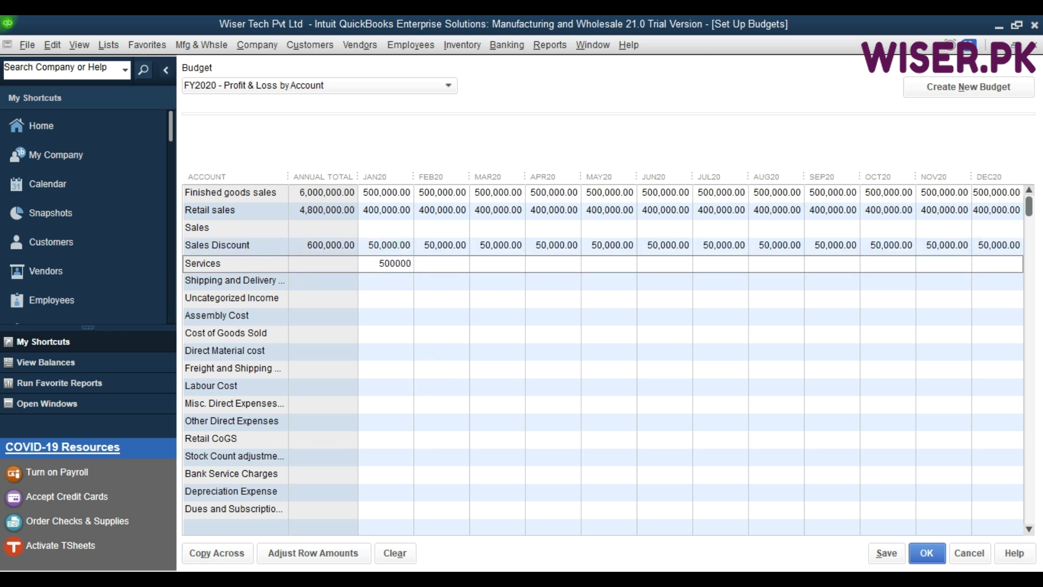
pyautogui.click(206, 556)
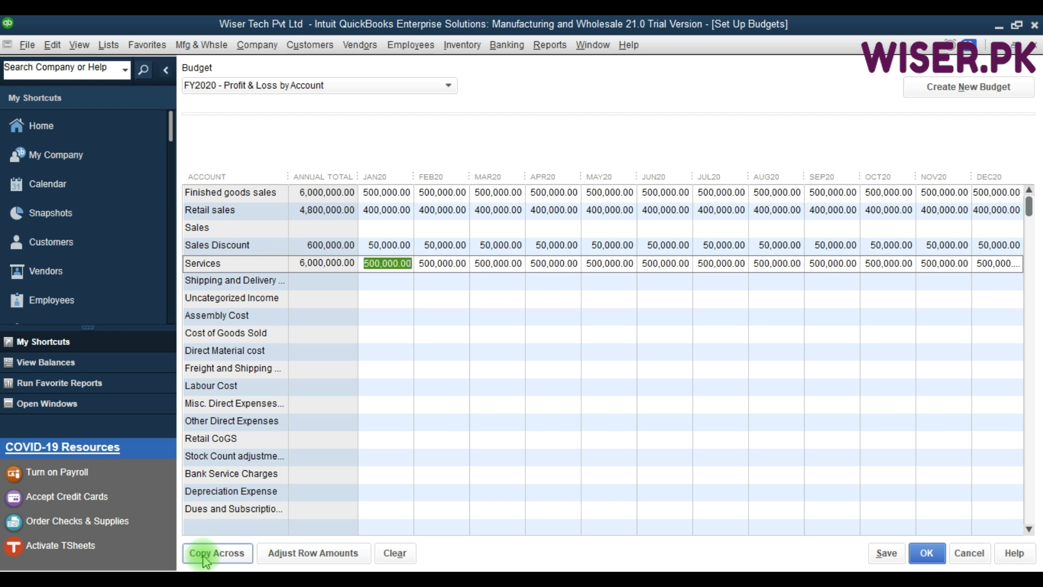
pyautogui.click(598, 263)
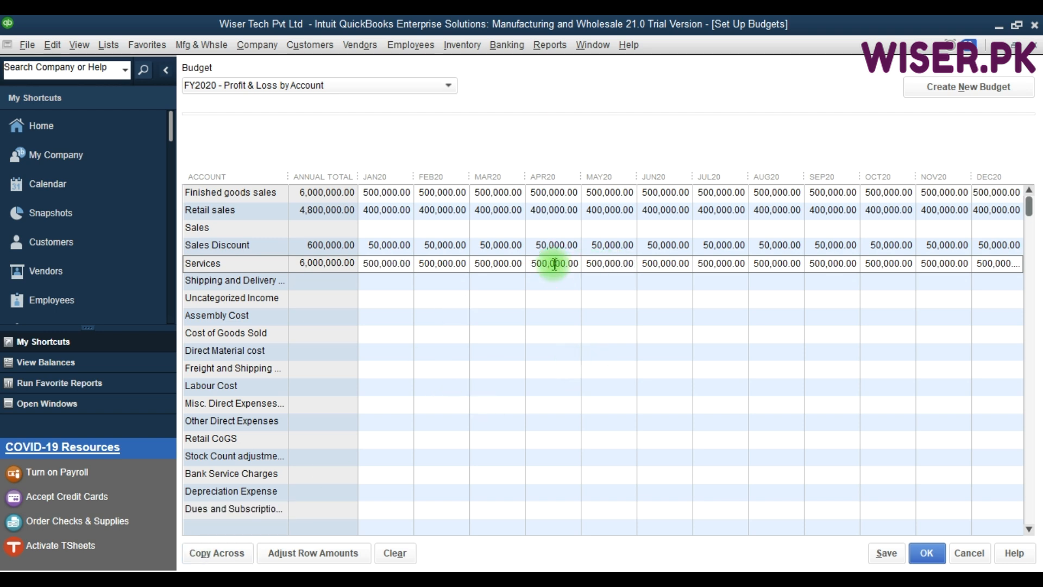
pyautogui.click(512, 214)
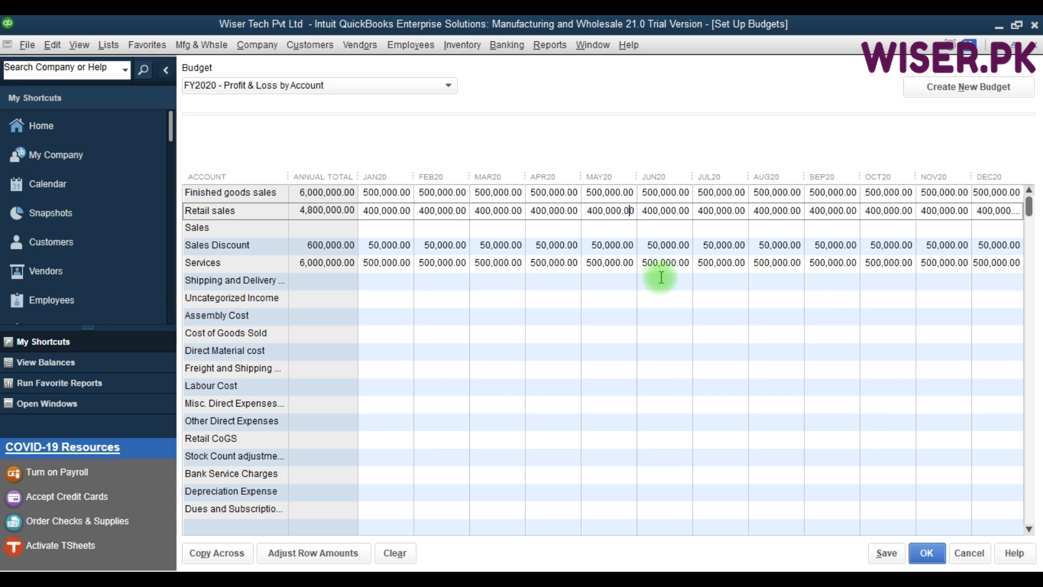
# - Review the remaining accounts in the FY2020 budget, then save it and close the budget setup
pyautogui.click(551, 421)
pyautogui.scroll(-1, 552, 422)
pyautogui.scroll(-4, 552, 422)
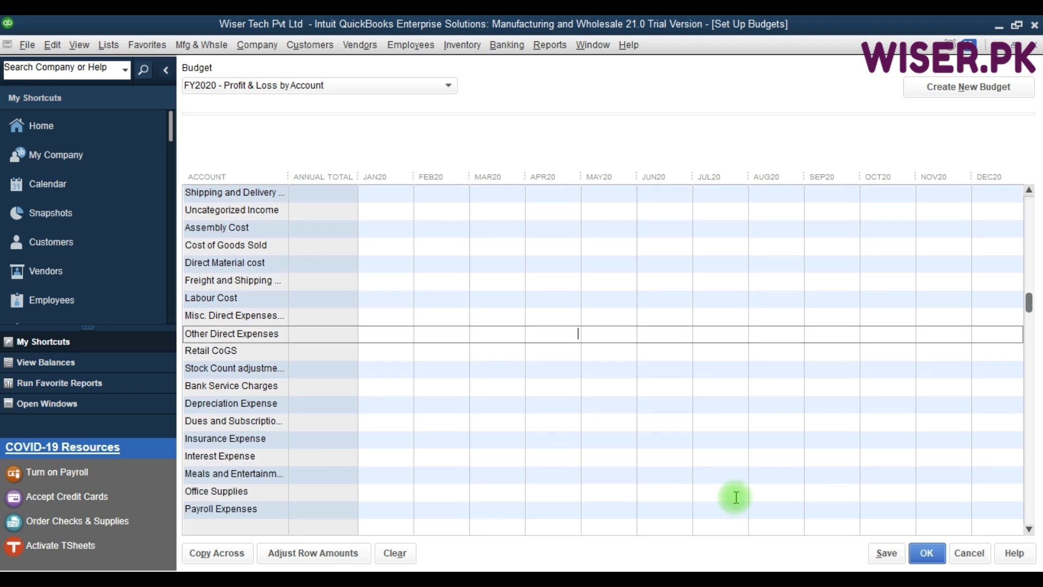
pyautogui.scroll(5, 616, 301)
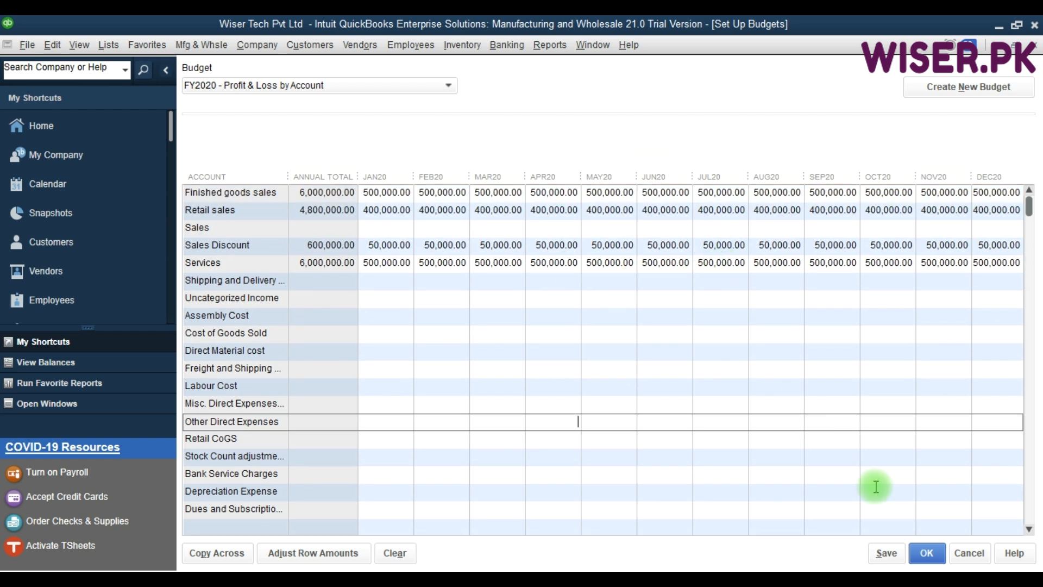
pyautogui.click(927, 555)
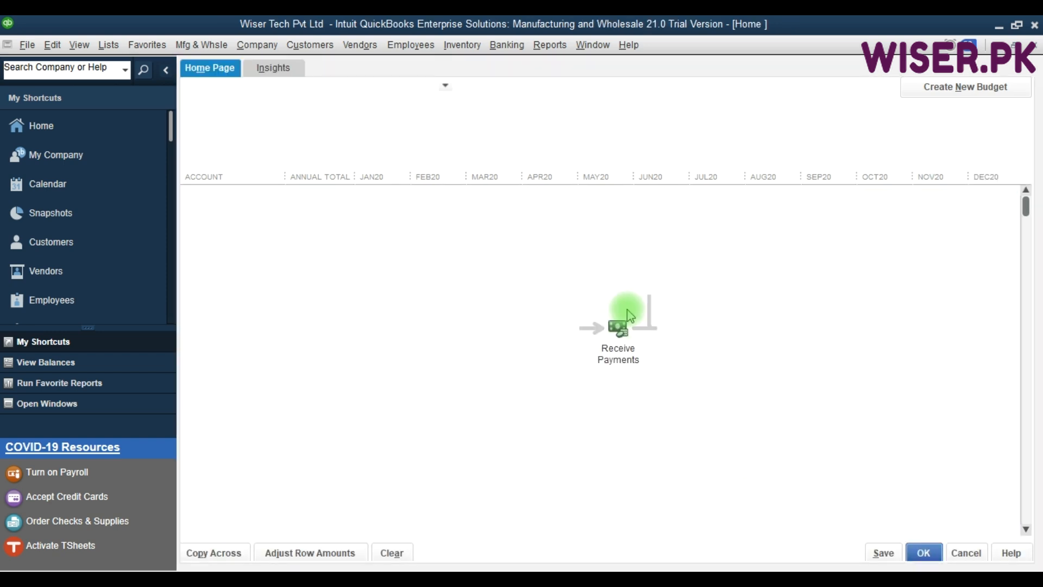
# - Reopen the budget setup to check the list of existing budgets, and close it without changes
pyautogui.click(268, 46)
pyautogui.moveTo(318, 255)
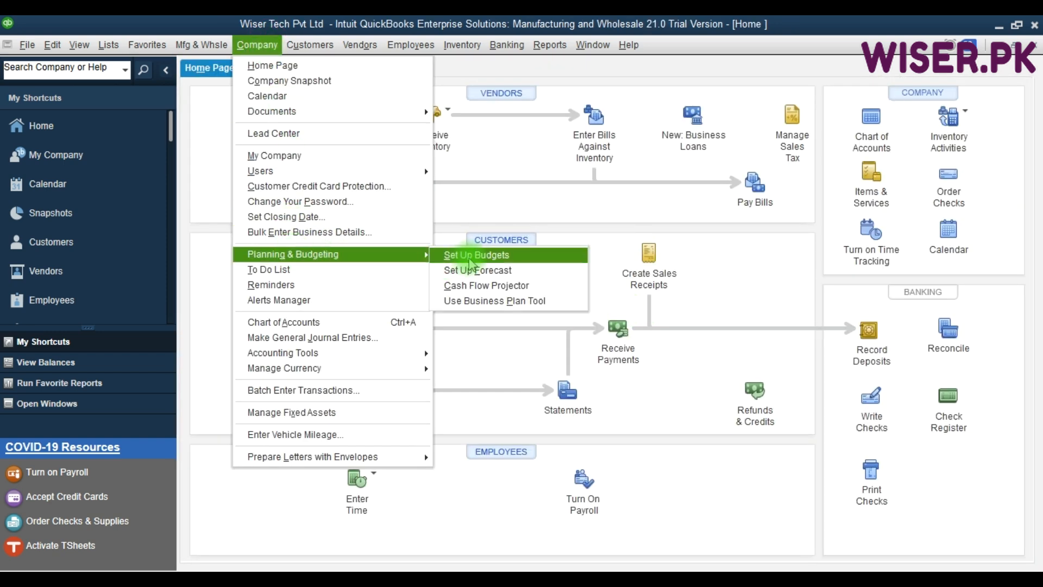
pyautogui.click(475, 255)
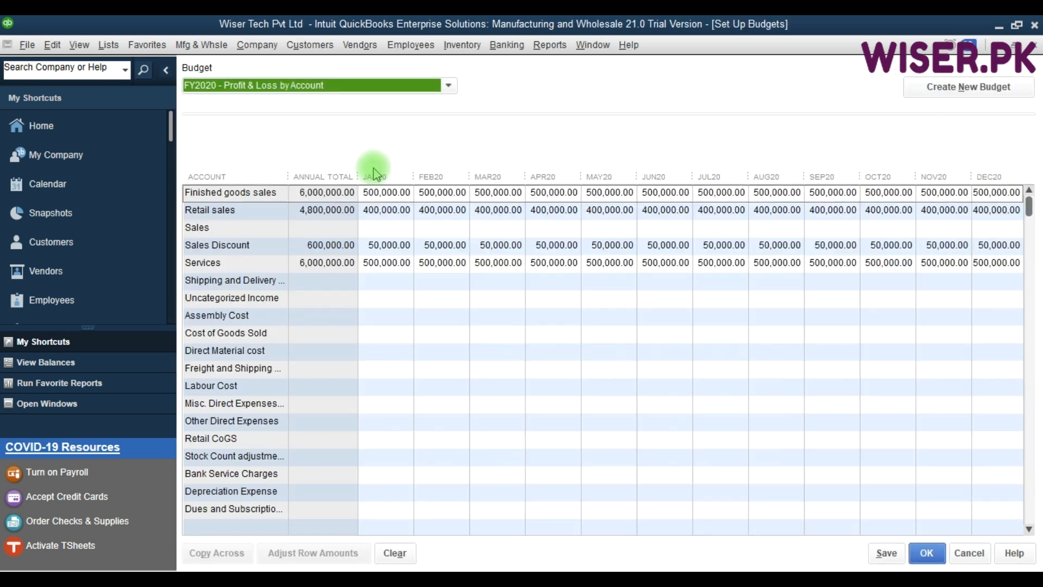
pyautogui.click(448, 87)
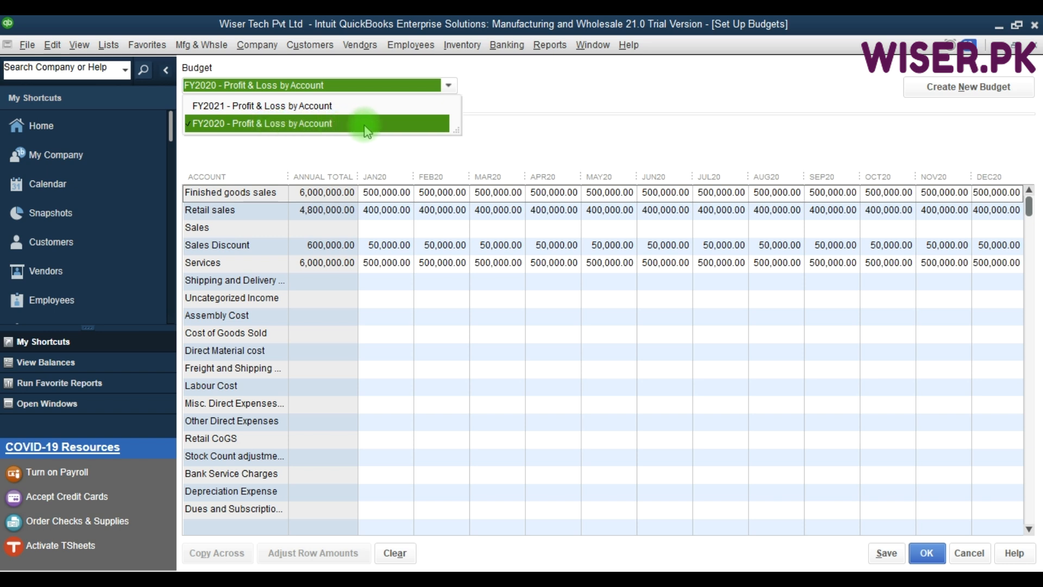
pyautogui.click(577, 132)
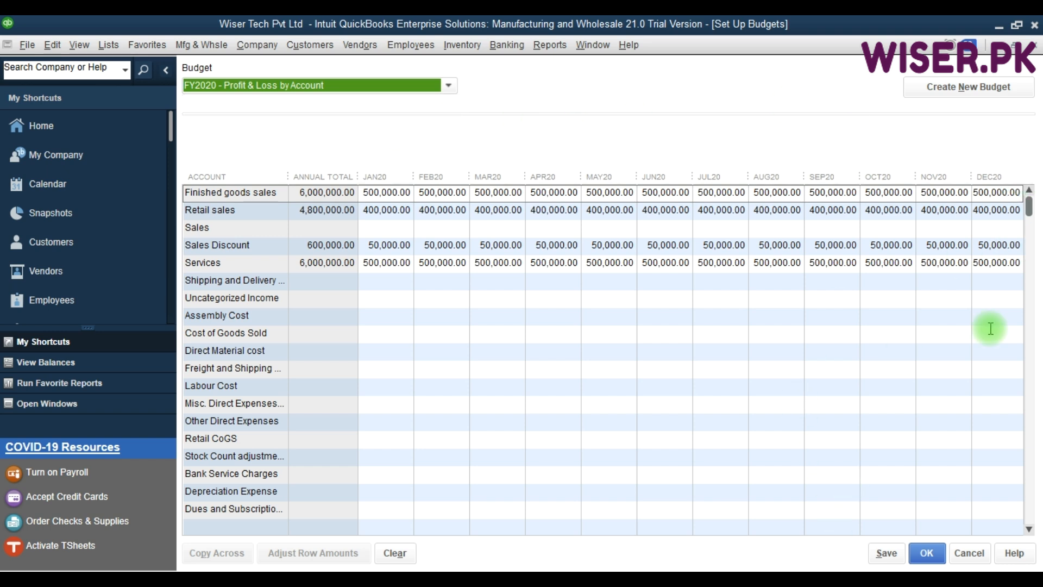
pyautogui.press('Escape')
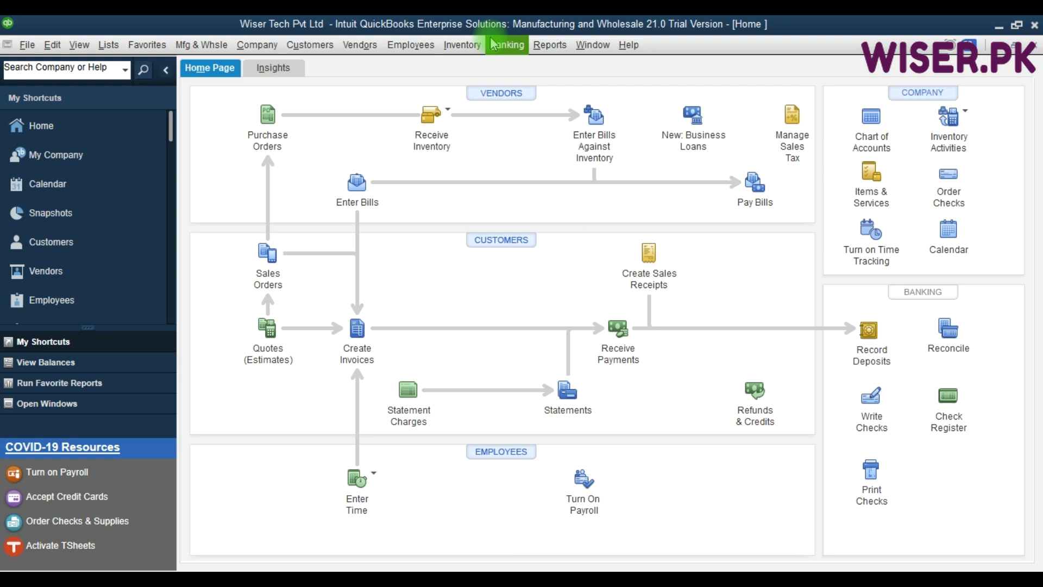
# - Generate a Budget Overview report for the FY2020 - Profit & Loss by Account budget using the Account by Month layout
pyautogui.click(537, 46)
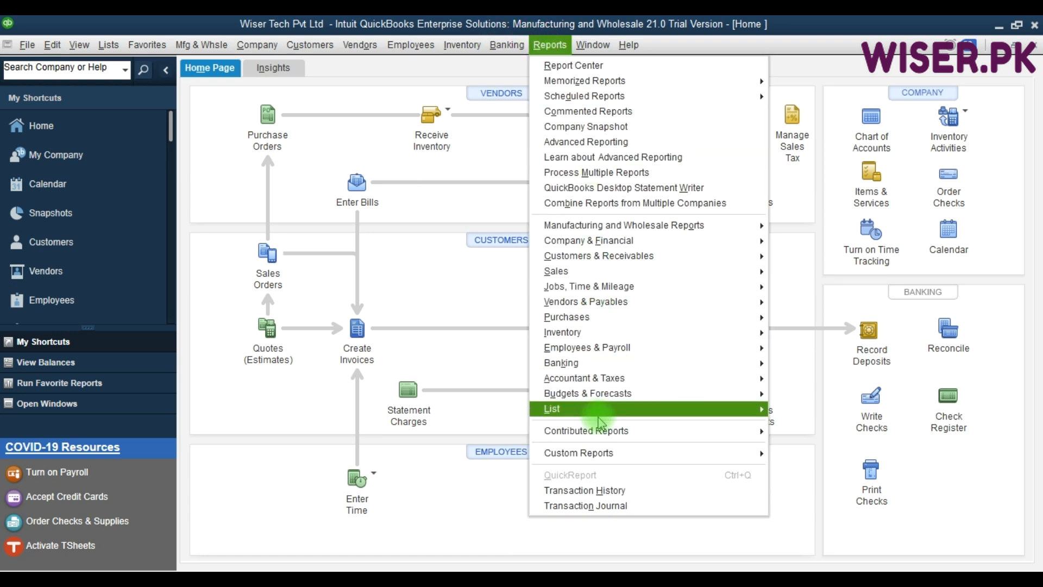
pyautogui.moveTo(641, 396)
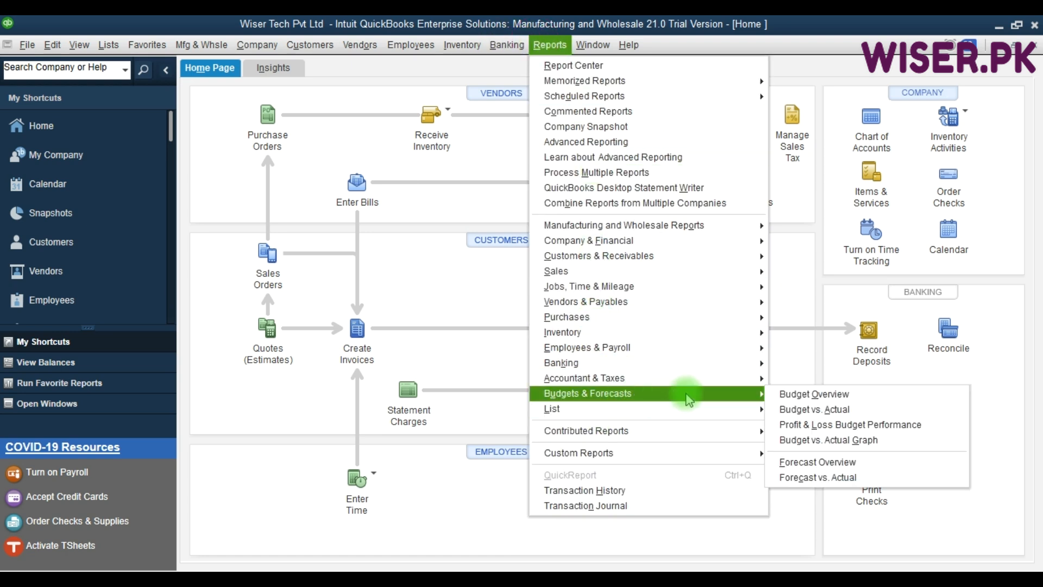
pyautogui.click(796, 393)
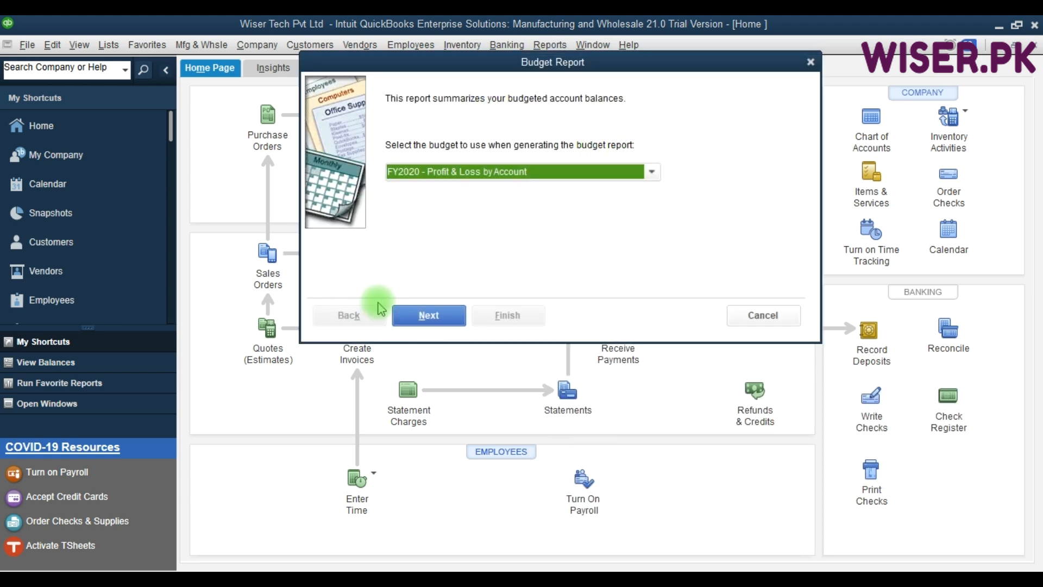
pyautogui.click(434, 318)
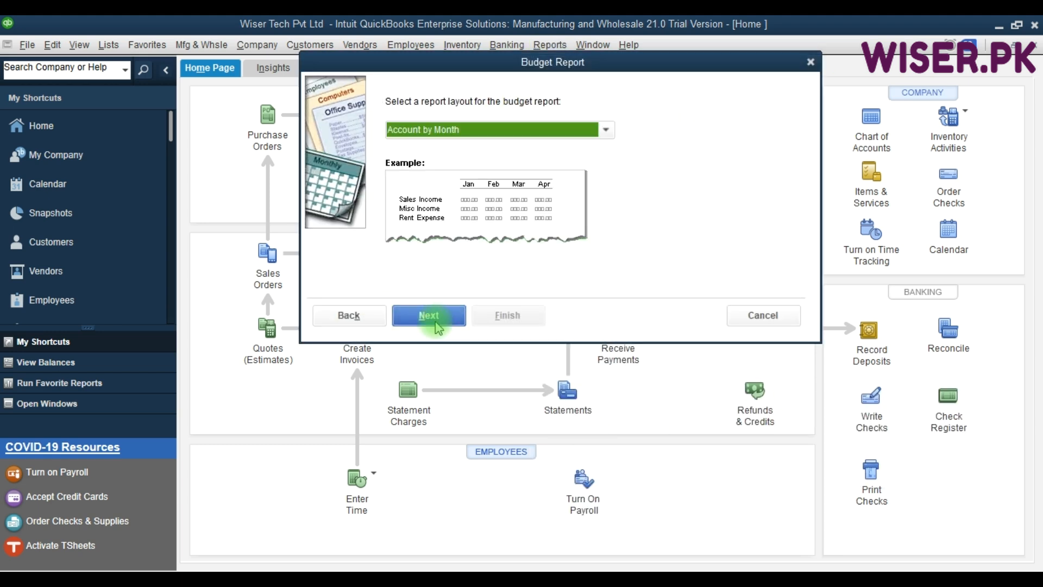
pyautogui.click(434, 316)
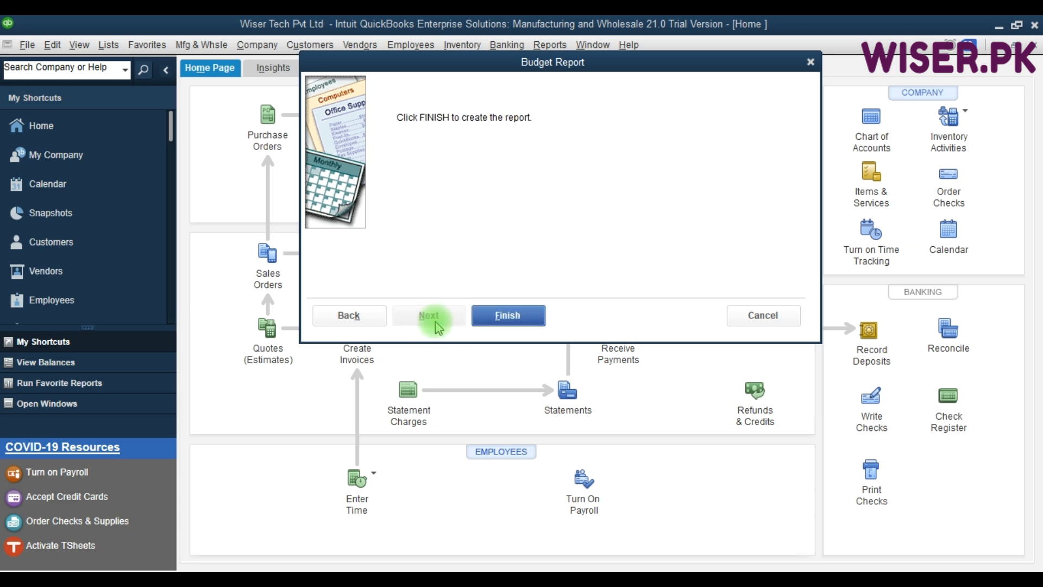
pyautogui.click(510, 315)
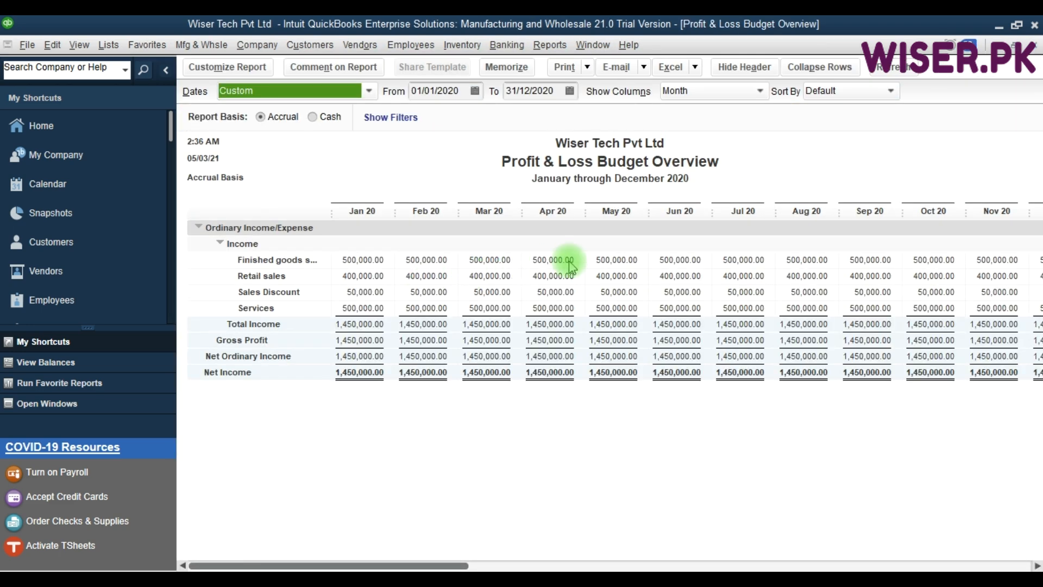
# - Review the monthly income amounts in the budget overview report and close it
pyautogui.click(391, 269)
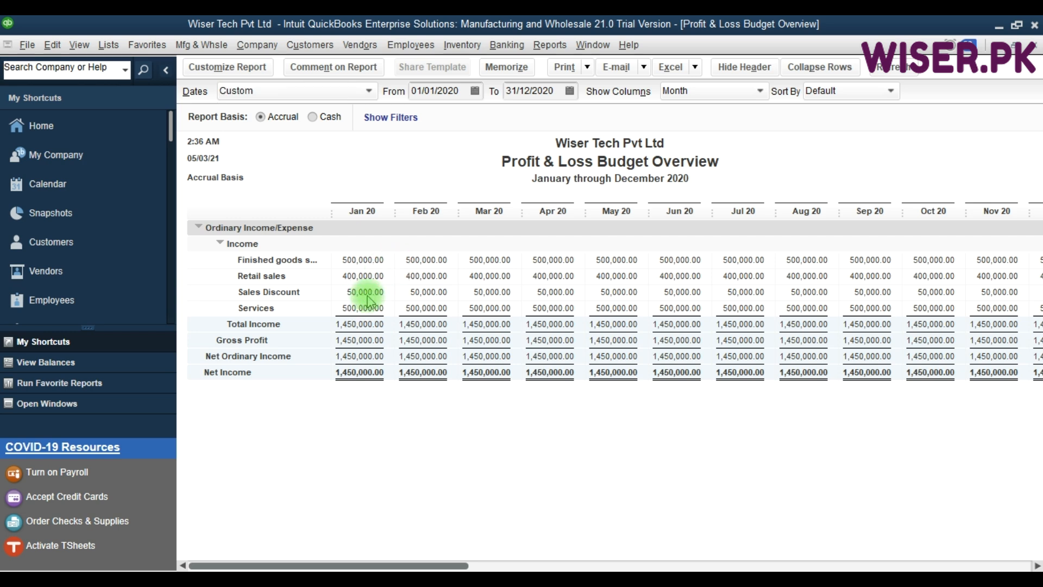
pyautogui.press('F9')
pyautogui.press('Escape')
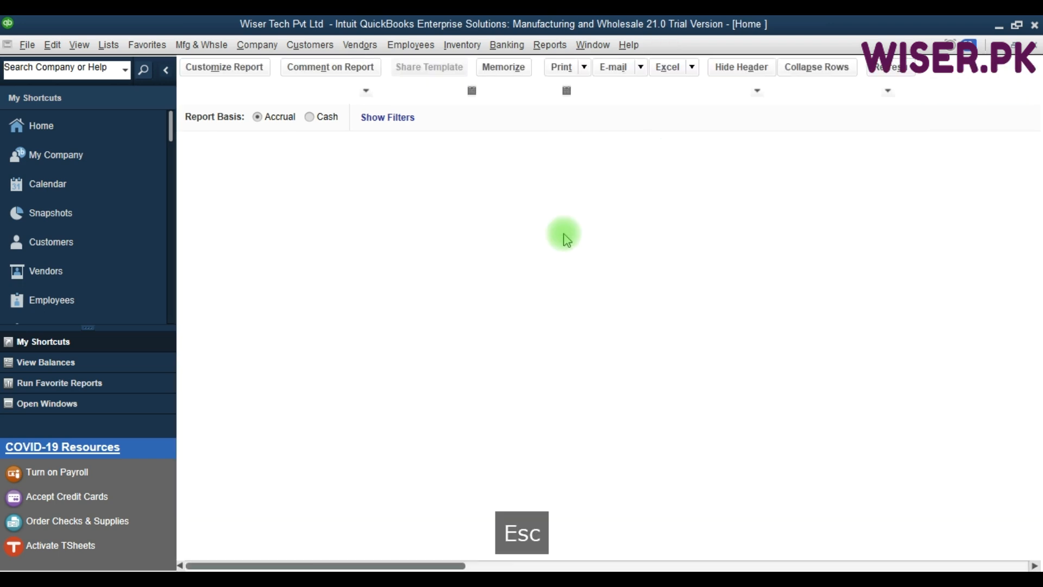
# - Generate a Budget vs. Actual report for FY2020 - Profit & Loss by Account in the Account by Month layout and collapse the shortcuts sidebar
pyautogui.click(555, 50)
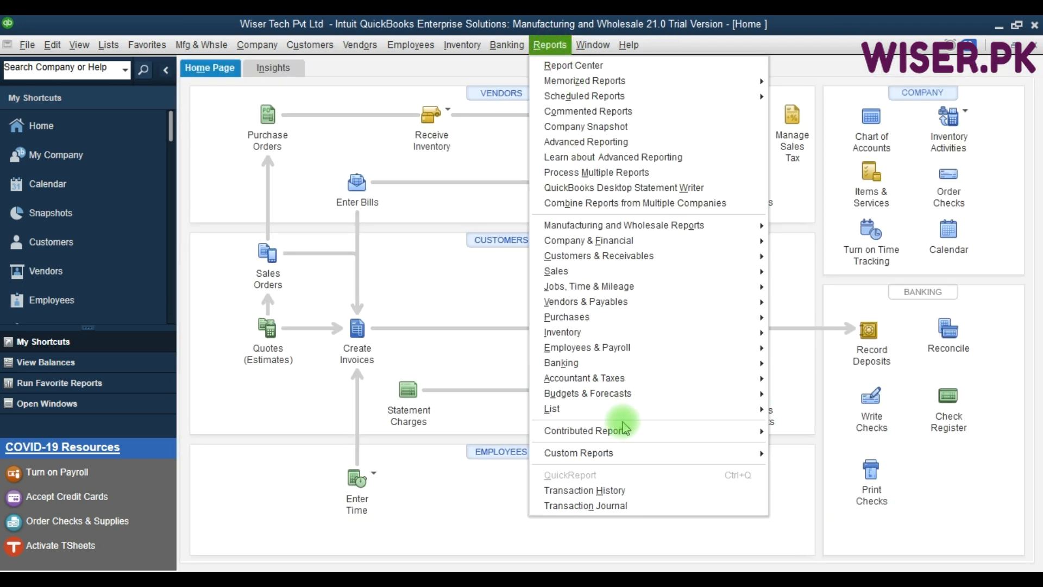
pyautogui.moveTo(658, 392)
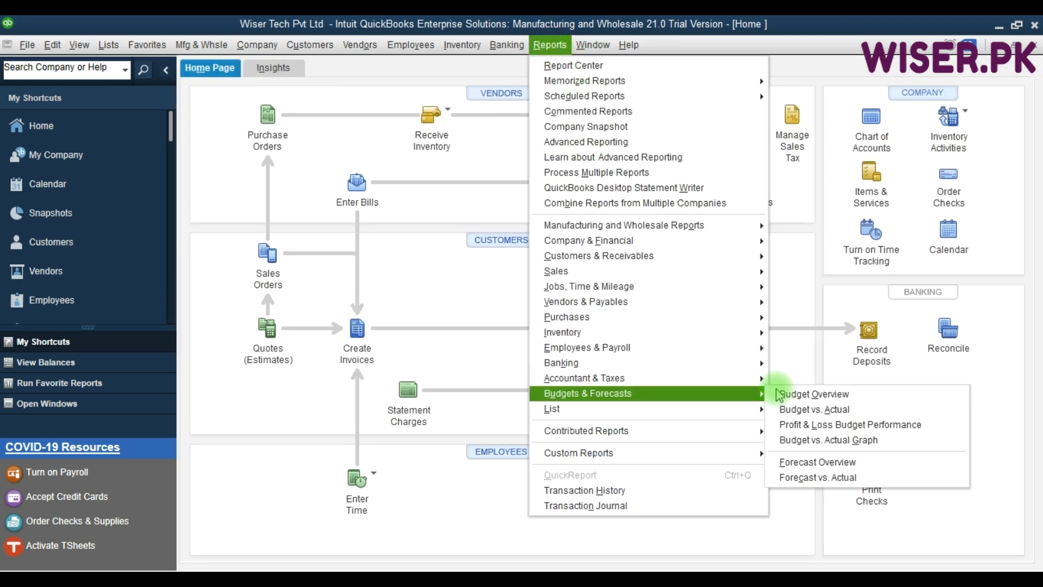
pyautogui.click(805, 412)
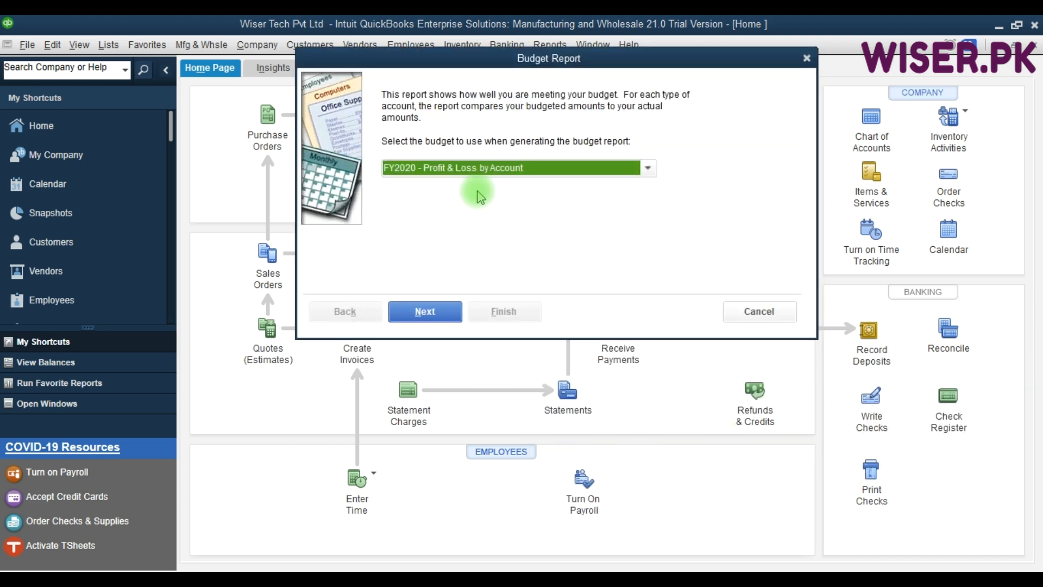
pyautogui.click(648, 168)
pyautogui.click(647, 168)
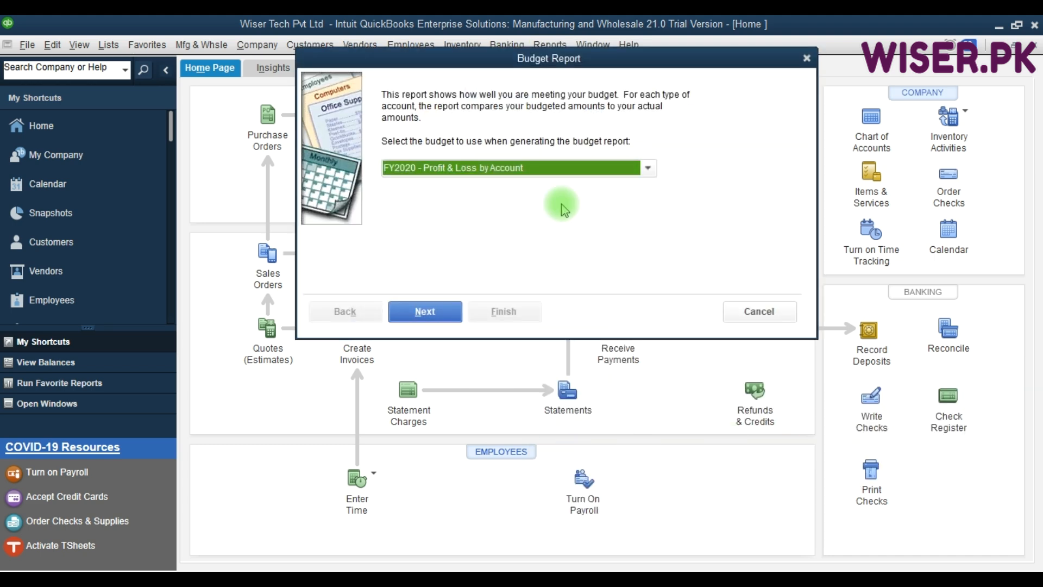
pyautogui.click(425, 312)
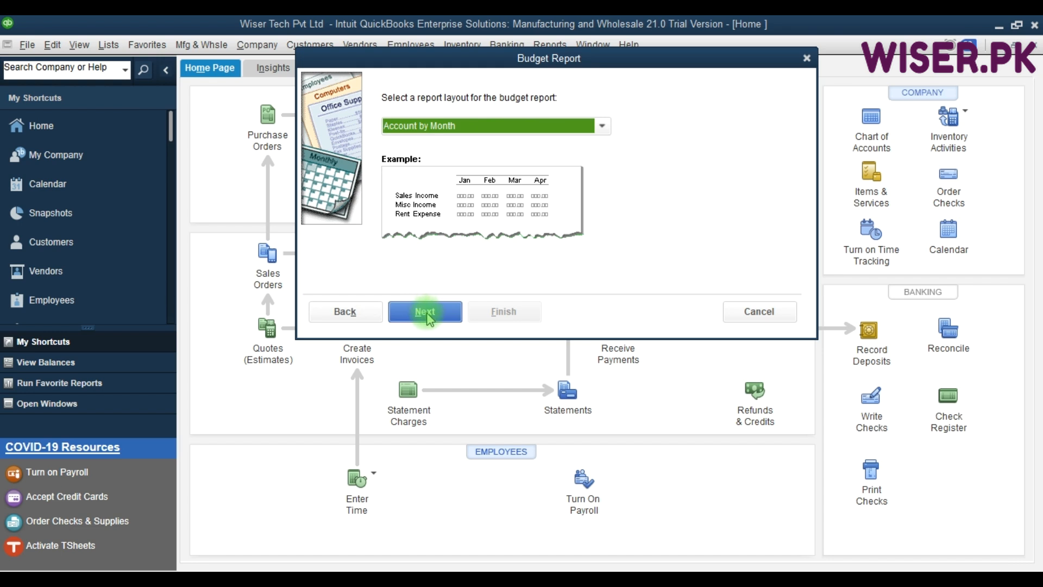
pyautogui.click(602, 126)
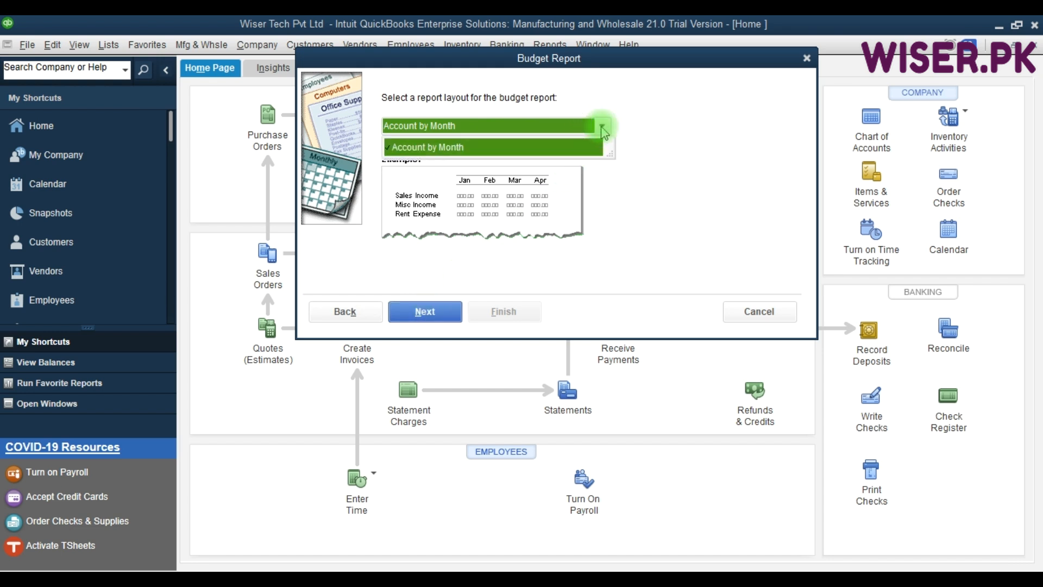
pyautogui.click(604, 131)
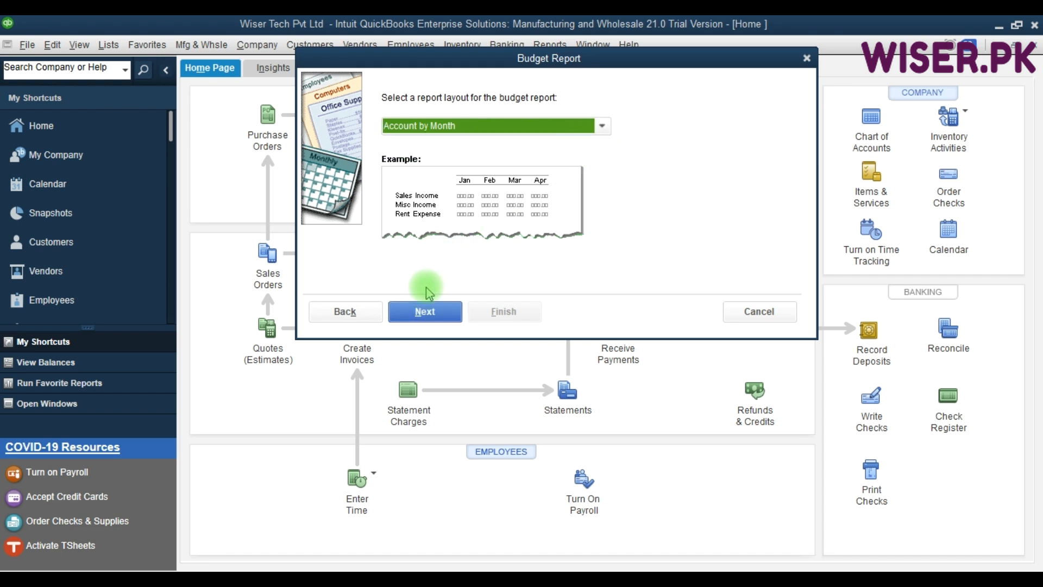
pyautogui.click(421, 314)
pyautogui.click(503, 312)
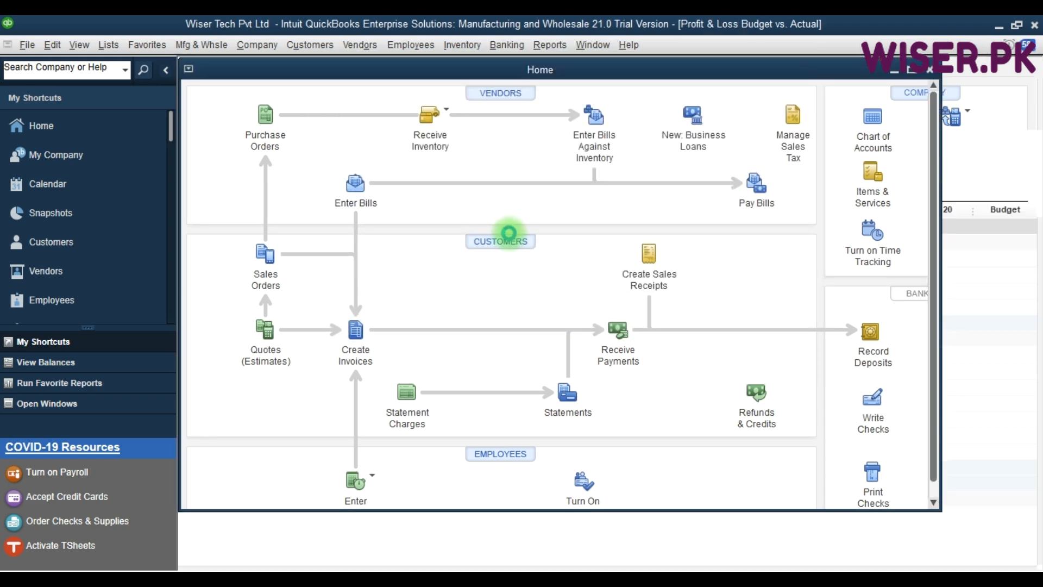
pyautogui.click(166, 70)
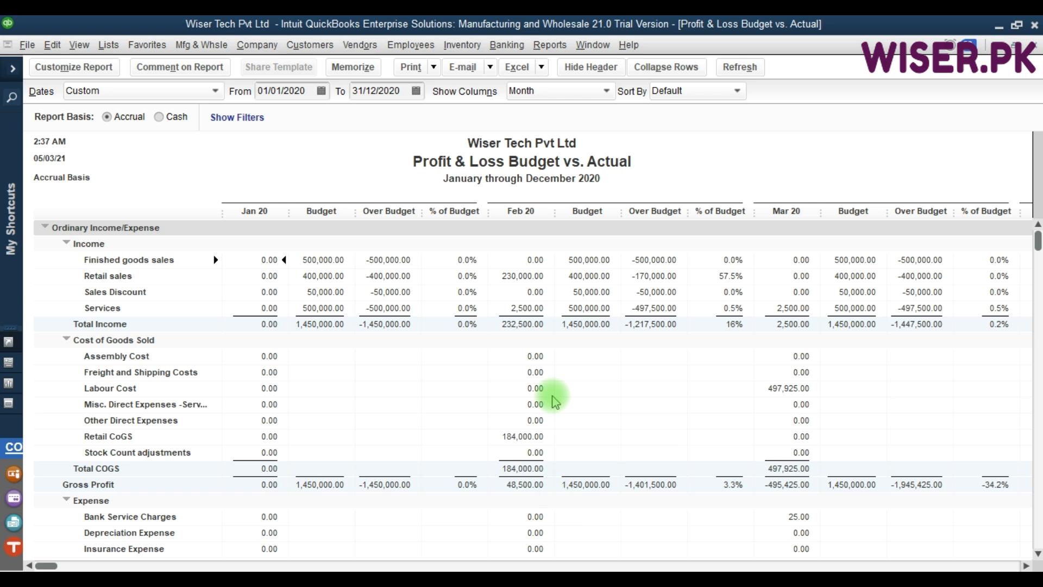
# - Compare actual income with the budget for each account, month by month from February to October 2020
pyautogui.click(546, 267)
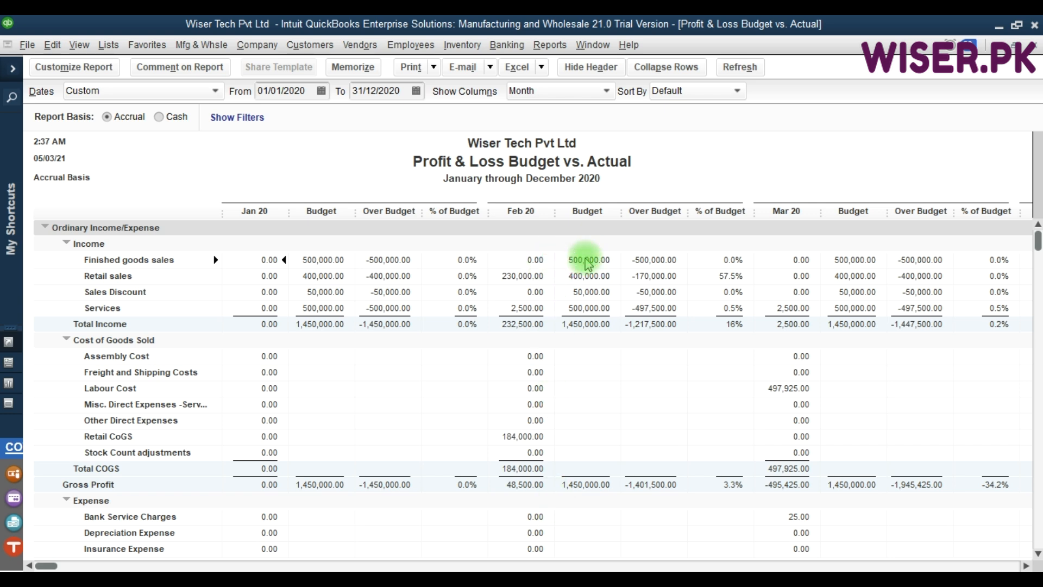
pyautogui.click(523, 278)
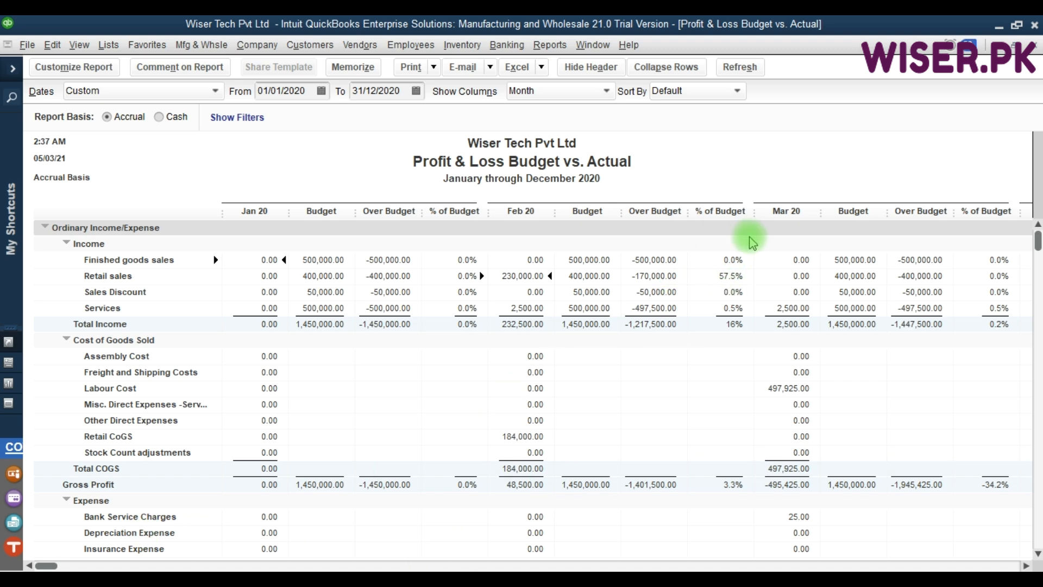
pyautogui.press('Up')
pyautogui.press('Right')
pyautogui.press('Right')
pyautogui.press('Right')
pyautogui.press('Right')
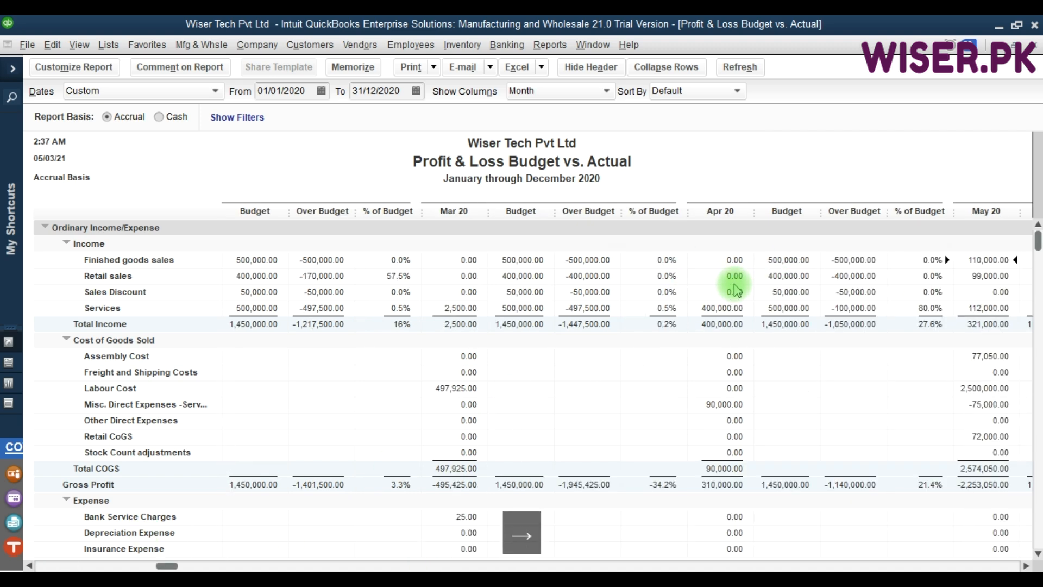
pyautogui.press('Right')
pyautogui.press('Right')
pyautogui.press('Right')
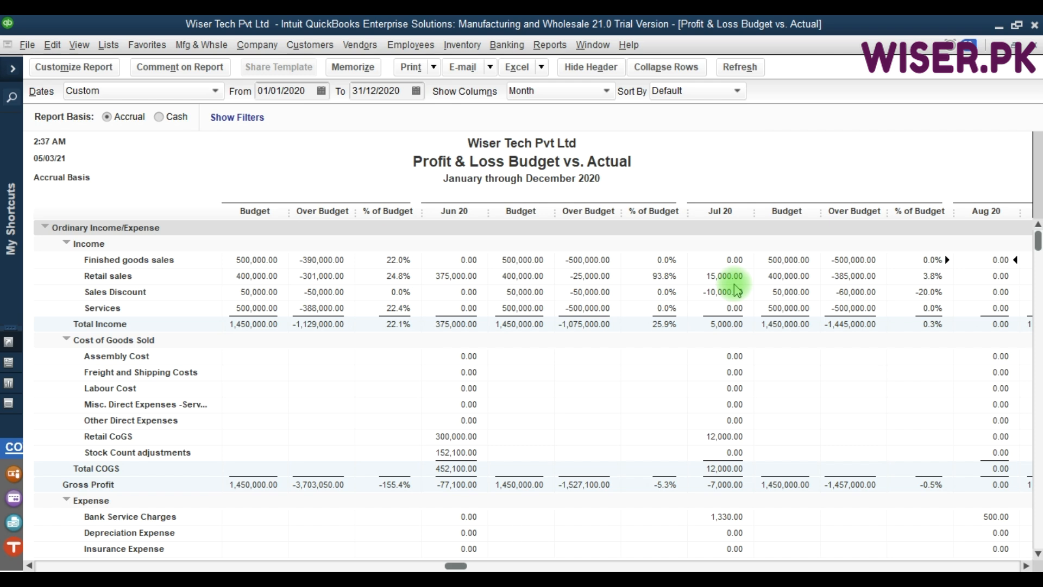
pyautogui.press('Right')
pyautogui.press('Right')
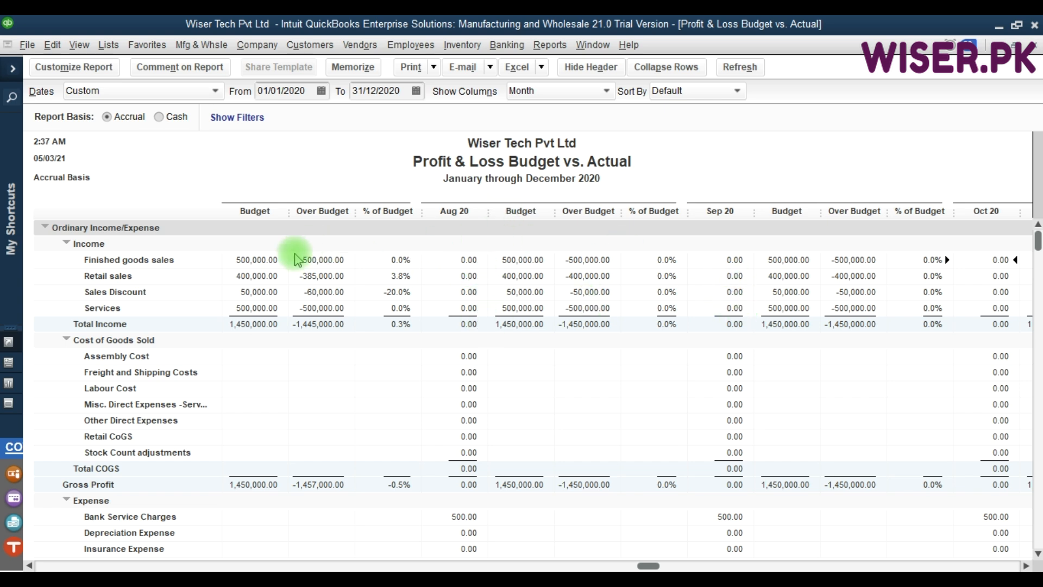
# - Recheck the May to July 2020 figures and examine November's actual retail sales against the budget
pyautogui.press('Left')
pyautogui.press('Left')
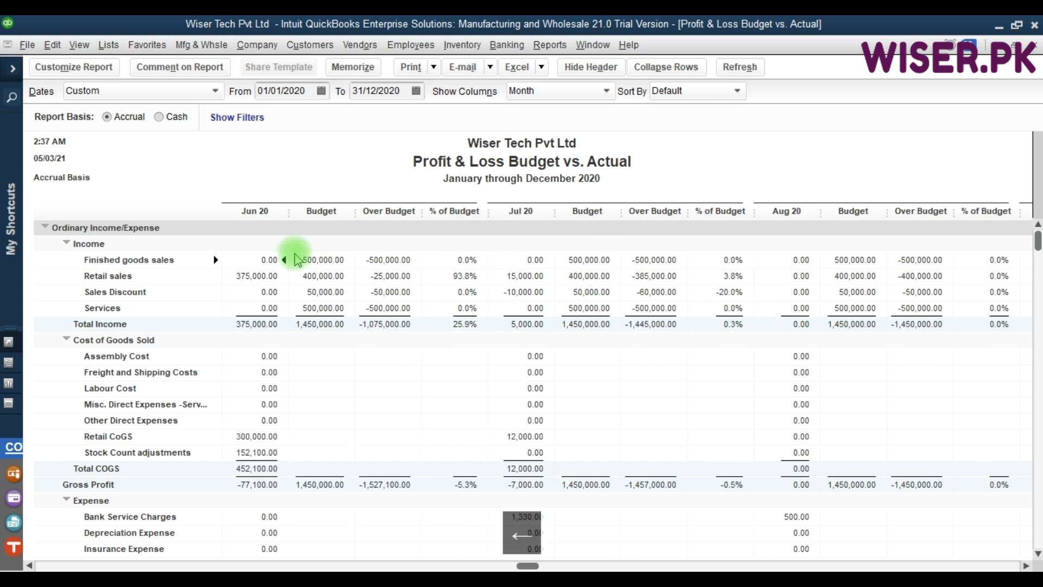
pyautogui.press('Left')
pyautogui.press('Right')
pyautogui.press('Right')
pyautogui.press('Right')
pyautogui.press('Right')
pyautogui.press('Right')
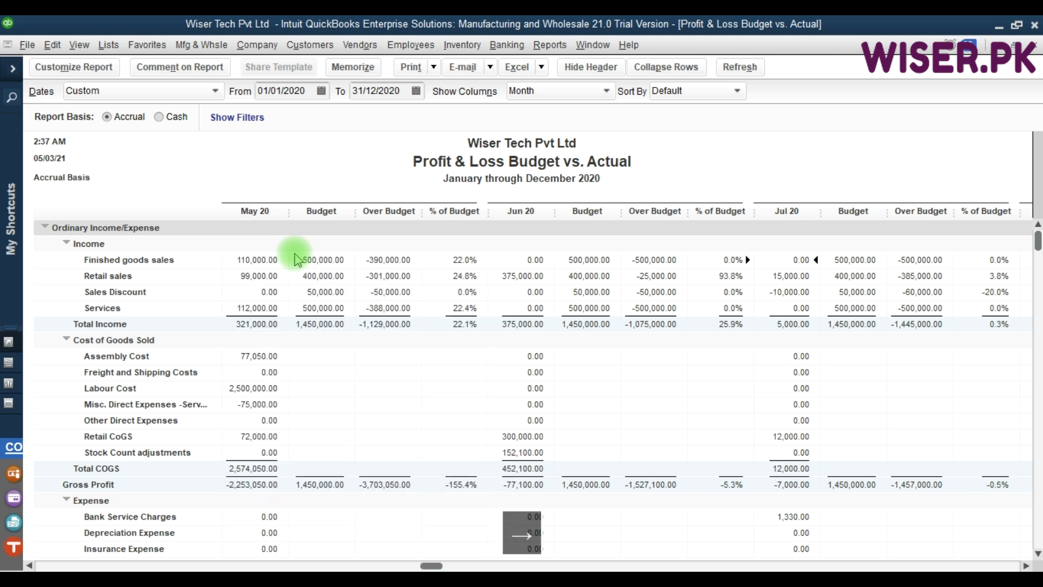
pyautogui.press('Right')
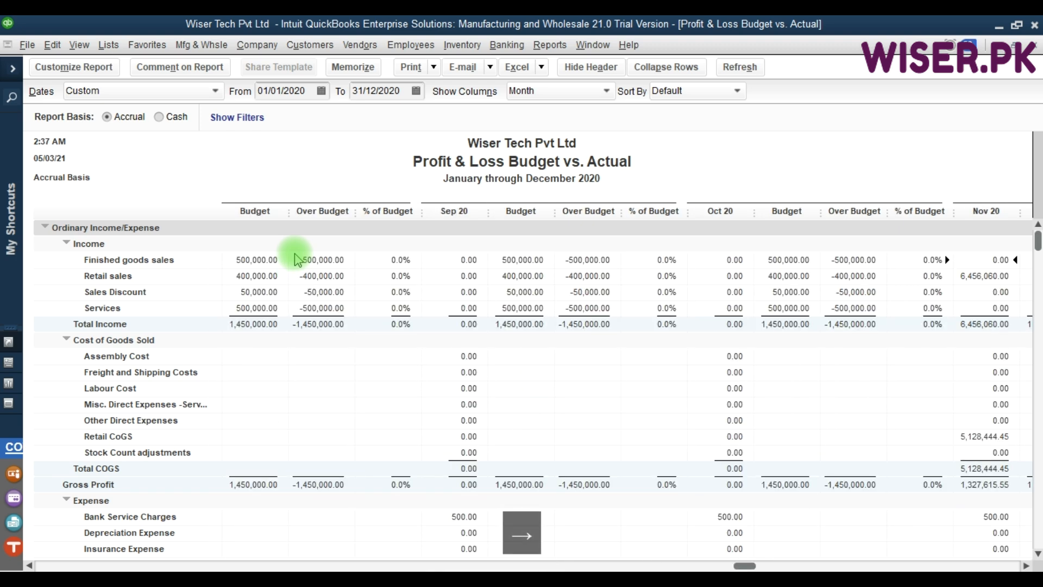
pyautogui.press('Right')
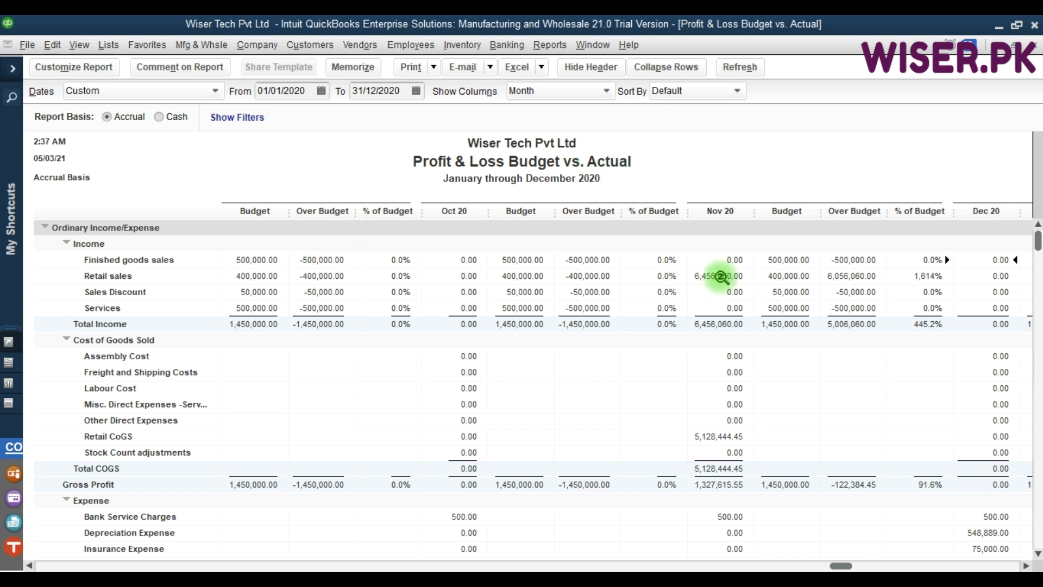
pyautogui.click(720, 276)
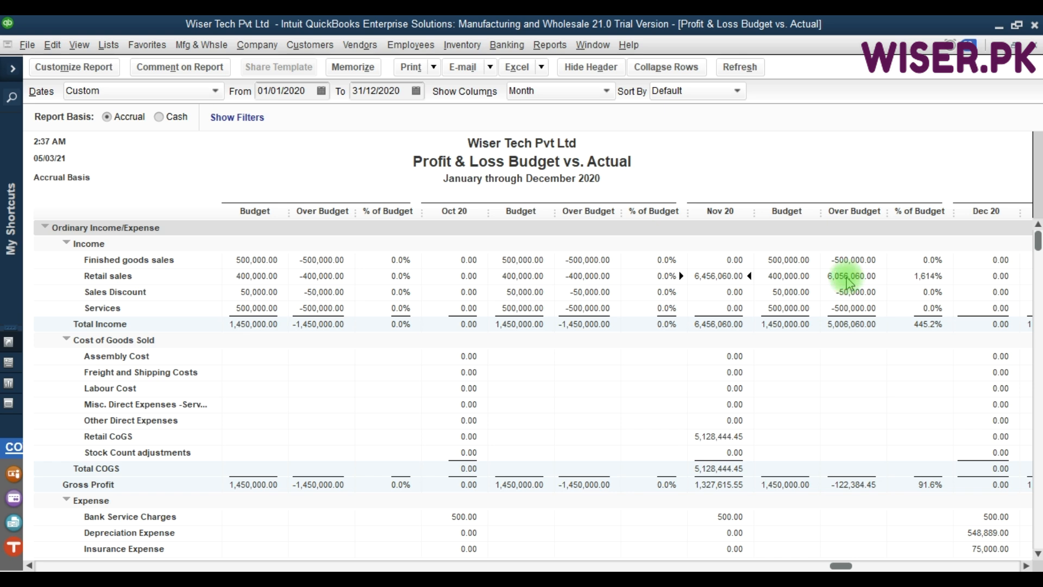
# - Examine the December and full-year 2020 budget vs. actual columns, and check the report's display and filter options
pyautogui.press('Right')
pyautogui.press('Right')
pyautogui.press('Right')
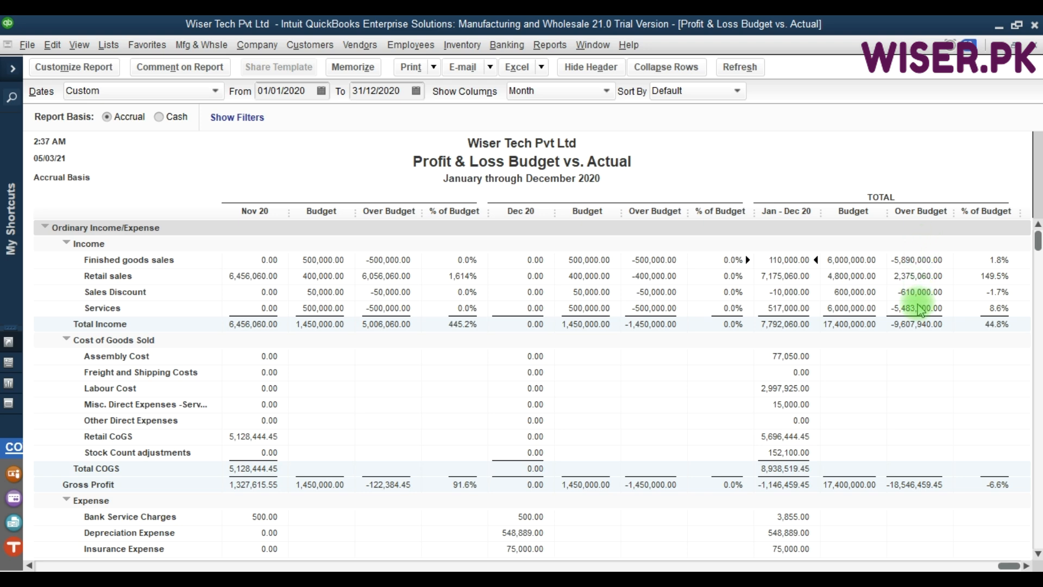
pyautogui.click(51, 76)
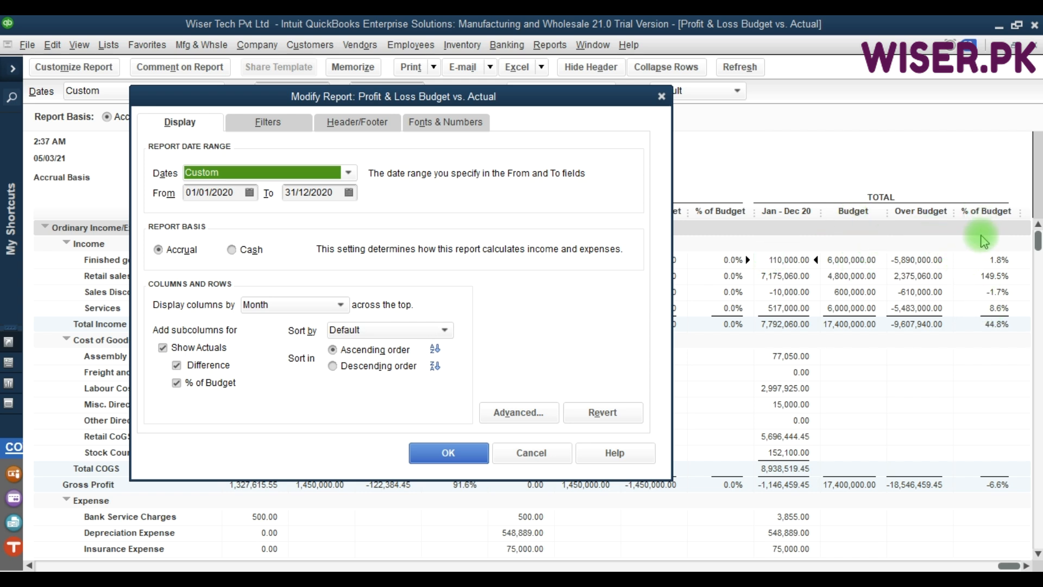
pyautogui.click(271, 121)
pyautogui.click(458, 450)
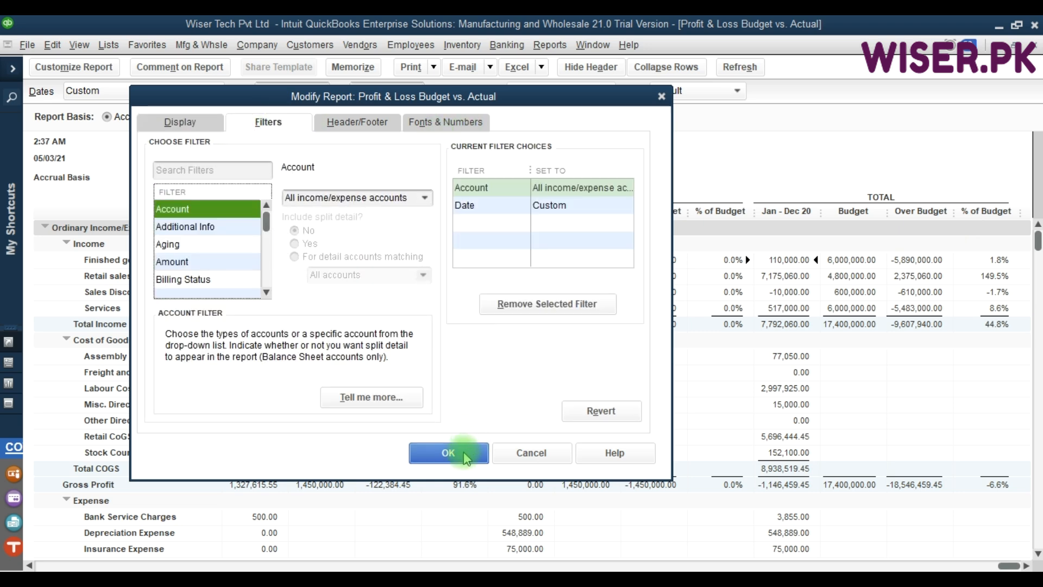
# - Generate the Profit & Loss Budget Performance report for January through December 2020
pyautogui.click(545, 49)
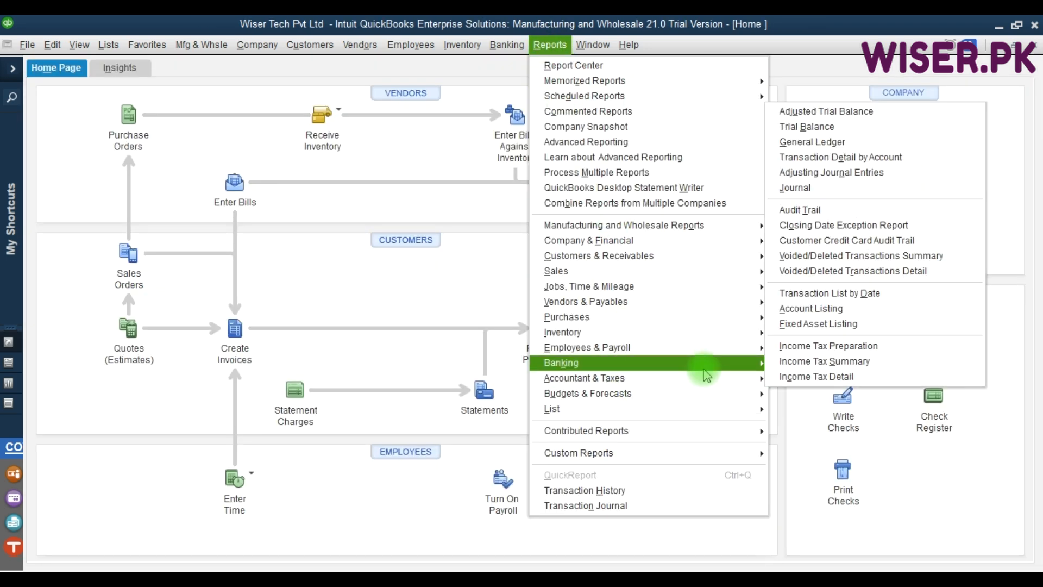
pyautogui.moveTo(663, 401)
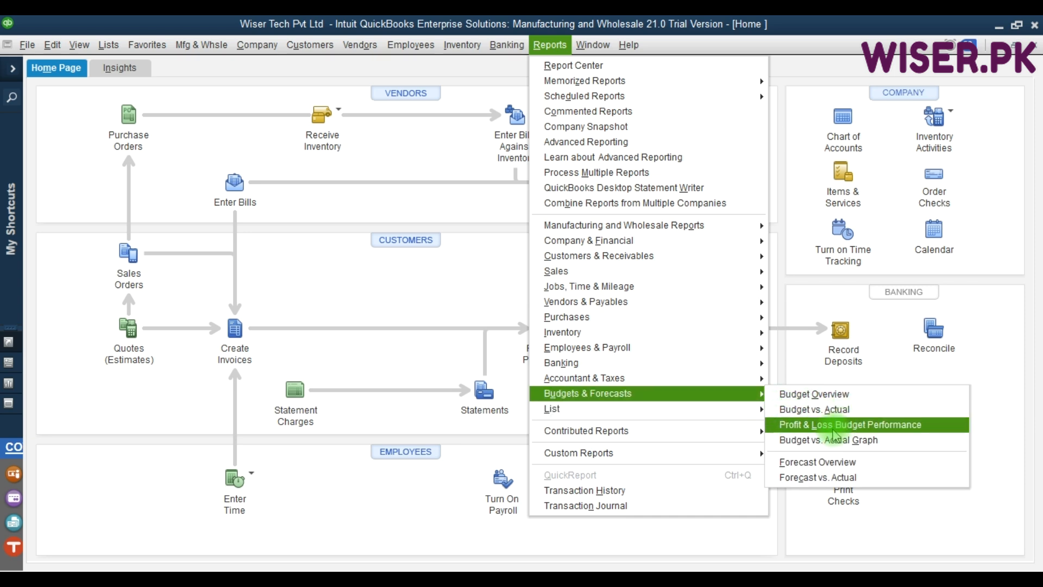
pyautogui.click(879, 427)
pyautogui.click(419, 305)
pyautogui.click(419, 305)
pyautogui.click(497, 306)
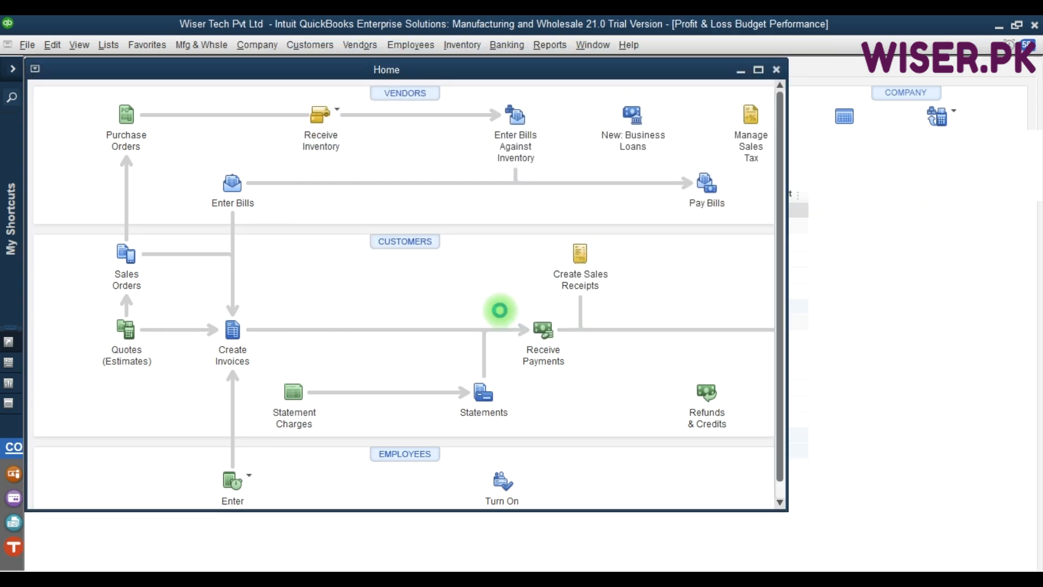
pyautogui.press('F9')
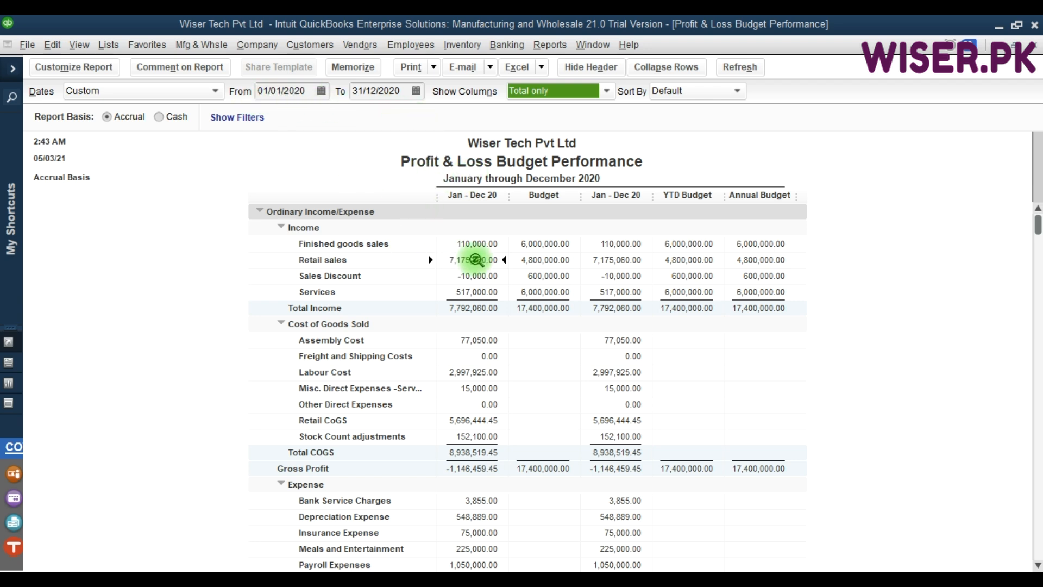
pyautogui.click(477, 240)
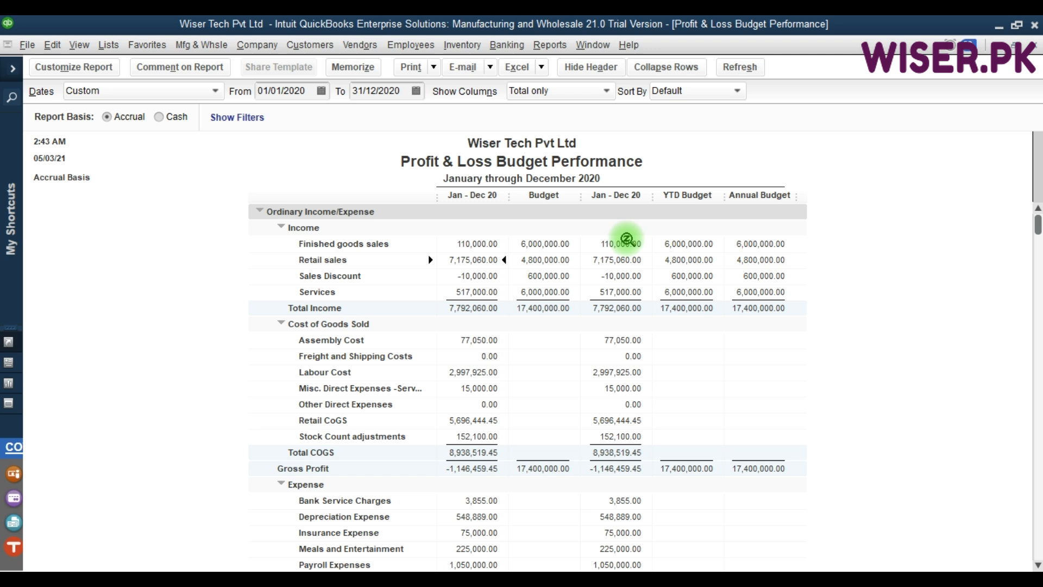
# - Show the budget performance report's columns by Month and check the January 2020 income figures
pyautogui.click(580, 92)
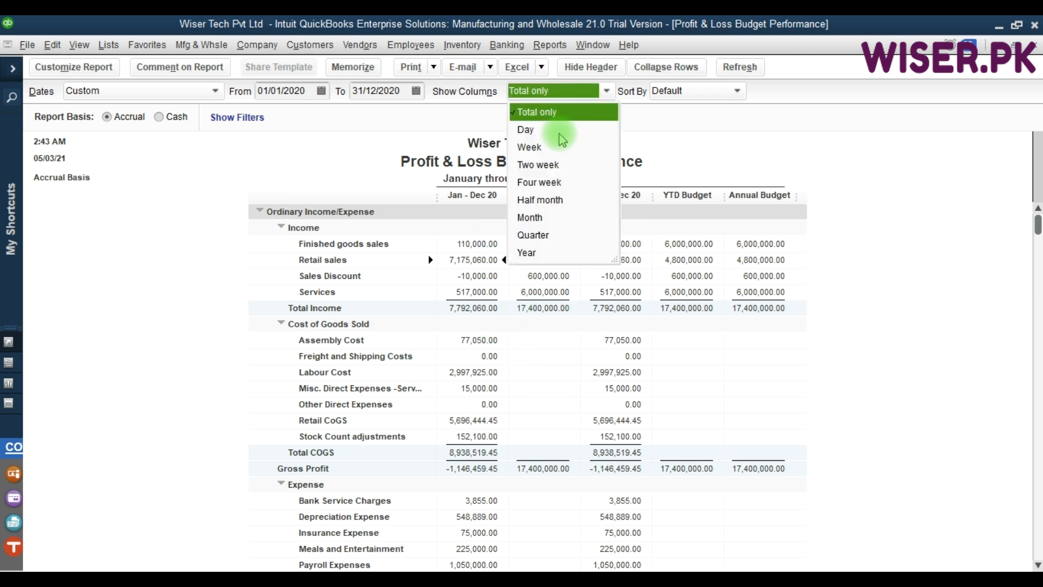
pyautogui.click(536, 216)
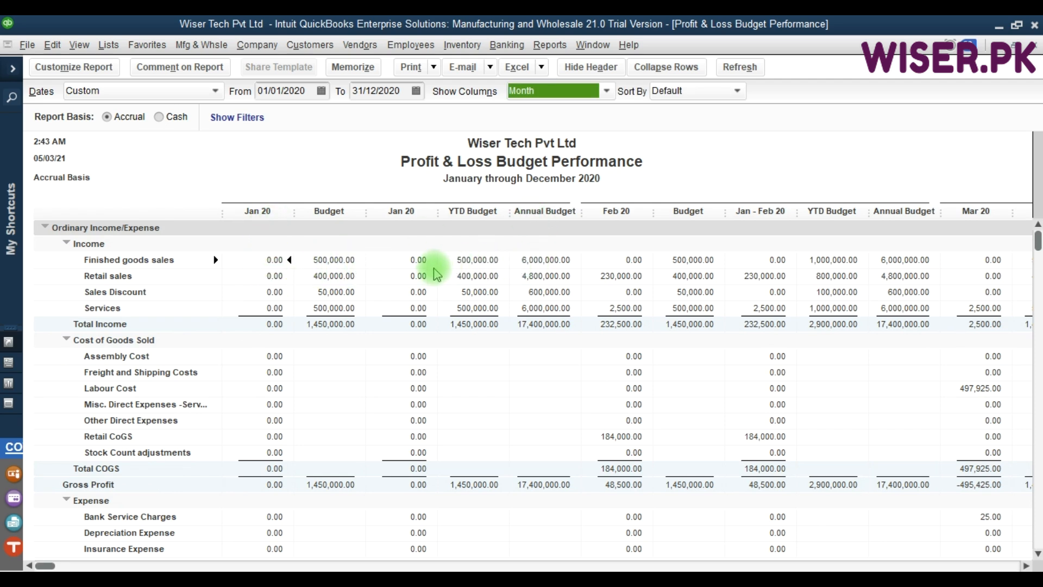
pyautogui.click(270, 293)
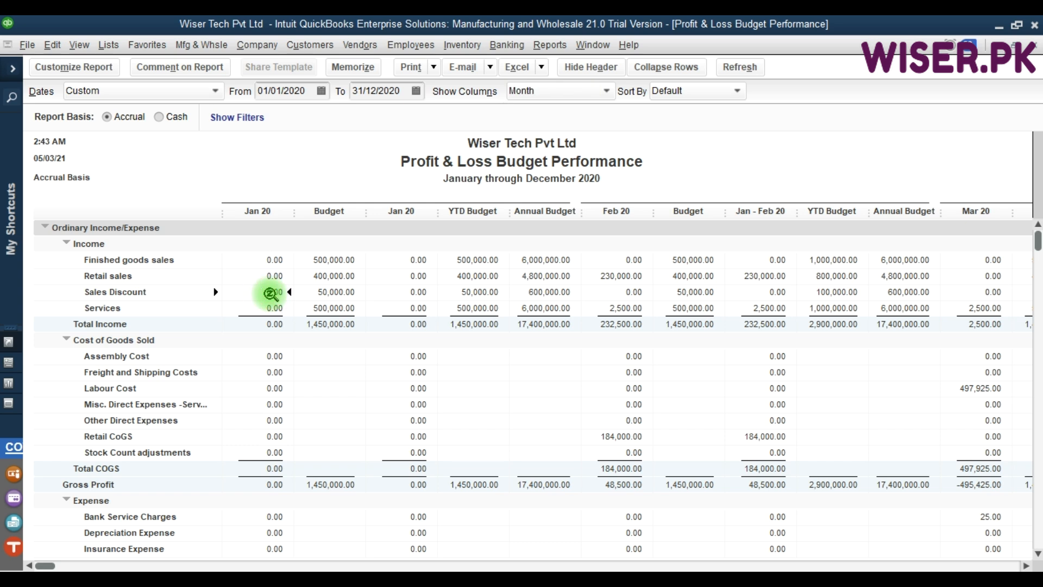
pyautogui.click(418, 261)
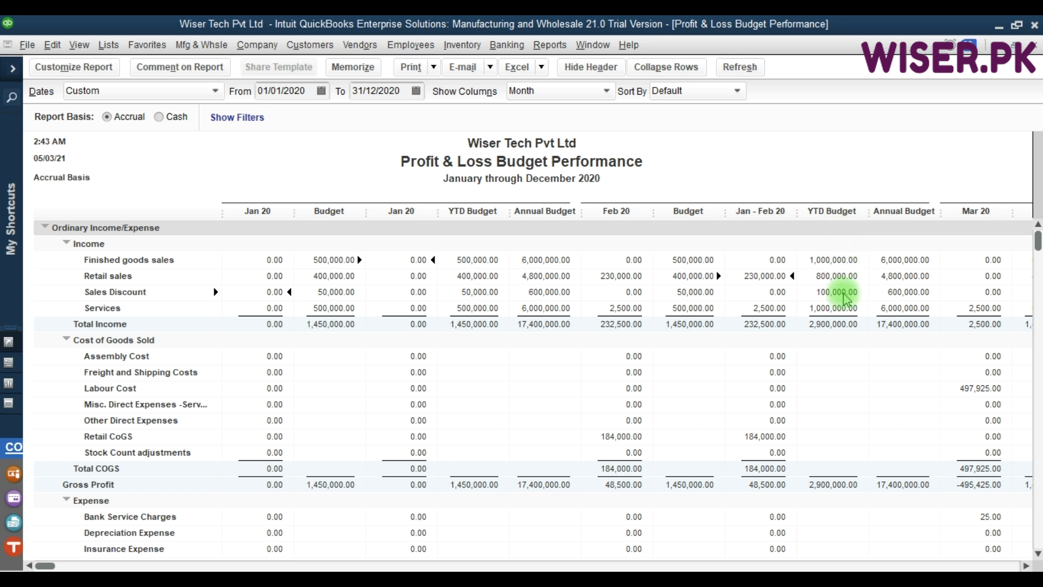
# - Compare actual, budget, year-to-date and annual budget figures across the months following January 2020 in the budget performance report
pyautogui.press('Right')
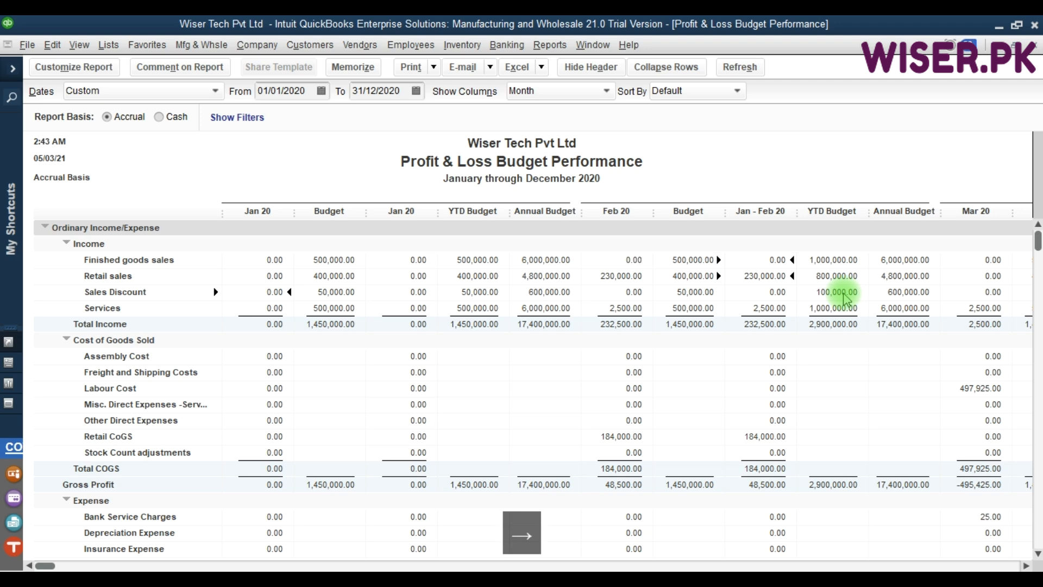
pyautogui.press('Right')
pyautogui.press('Right')
pyautogui.press('Right')
pyautogui.press('Right')
pyautogui.press('Right')
pyautogui.press('Right')
pyautogui.press('Right')
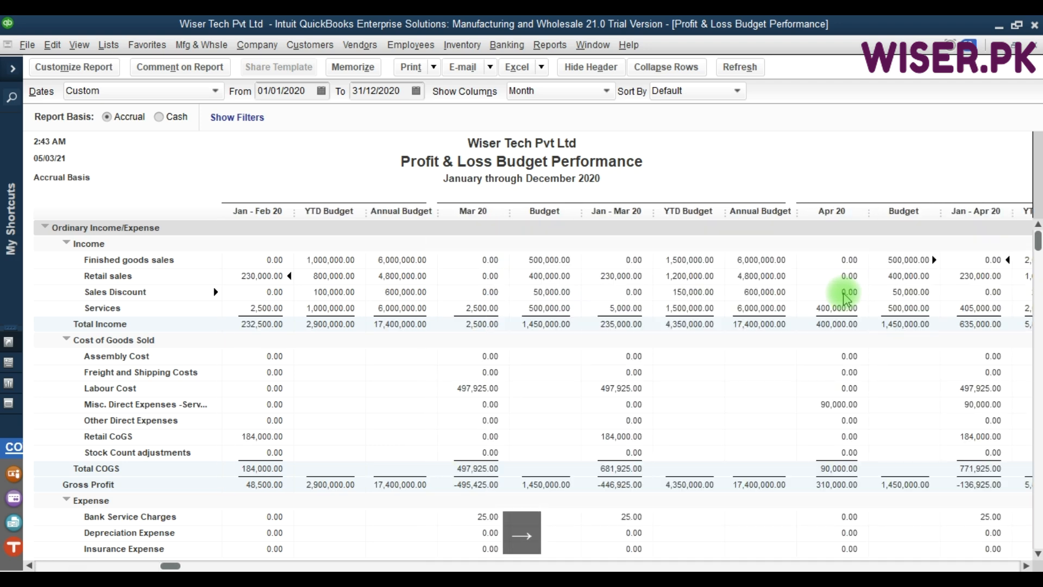
pyautogui.press('Right')
pyautogui.press('Right')
pyautogui.press('Right')
pyautogui.press('Right')
pyautogui.press('Right')
pyautogui.press('Right')
pyautogui.press('Right')
pyautogui.press('Right')
pyautogui.press('Right')
pyautogui.press('Right')
pyautogui.press('Right')
pyautogui.press('Right')
pyautogui.press('Right')
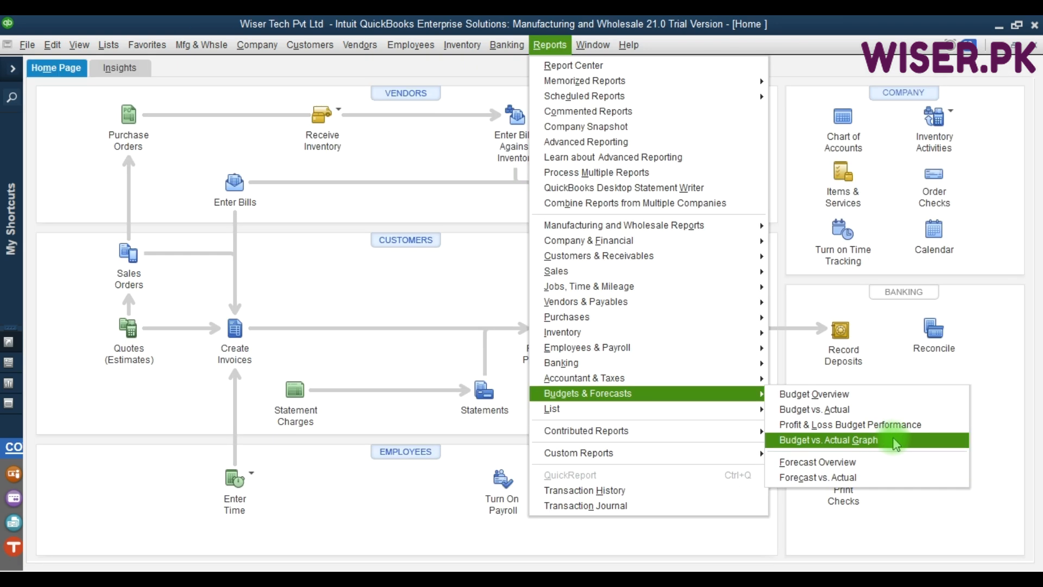
# - Display the Budget vs. Actual Graph for 01/01/2020 to 31/12/2020 and close it
pyautogui.click(895, 443)
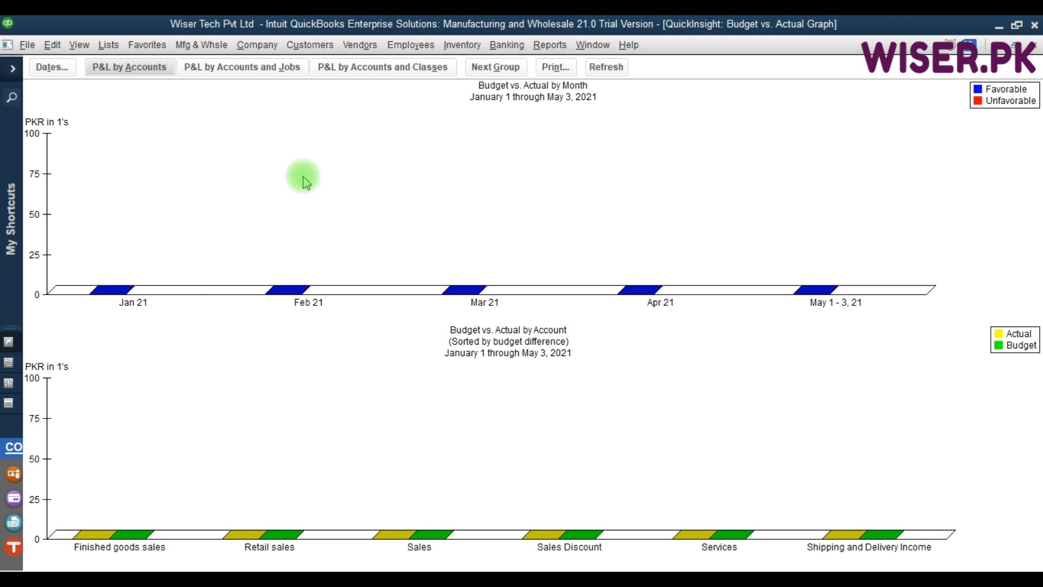
pyautogui.click(53, 68)
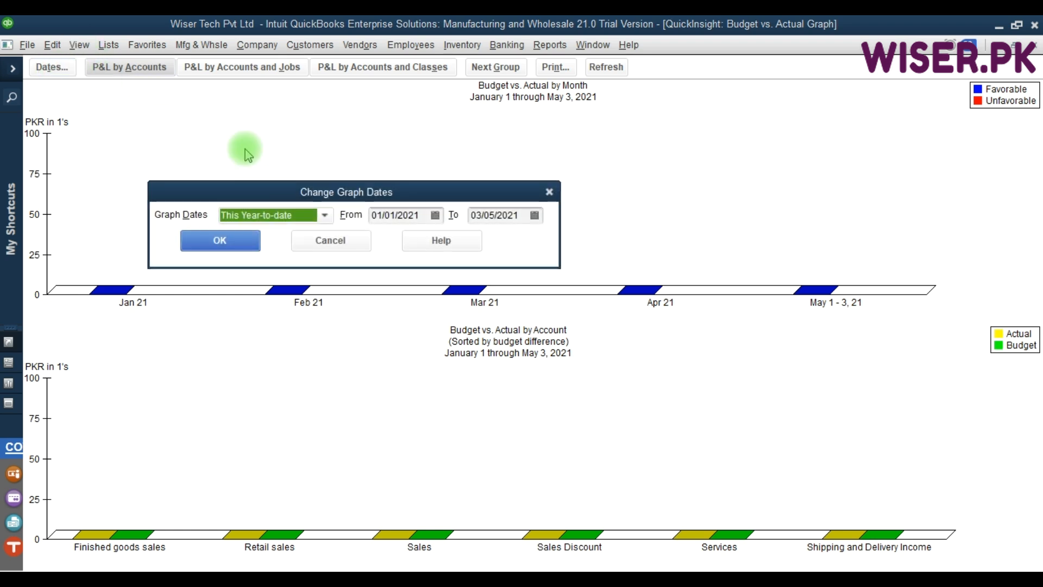
pyautogui.click(424, 217)
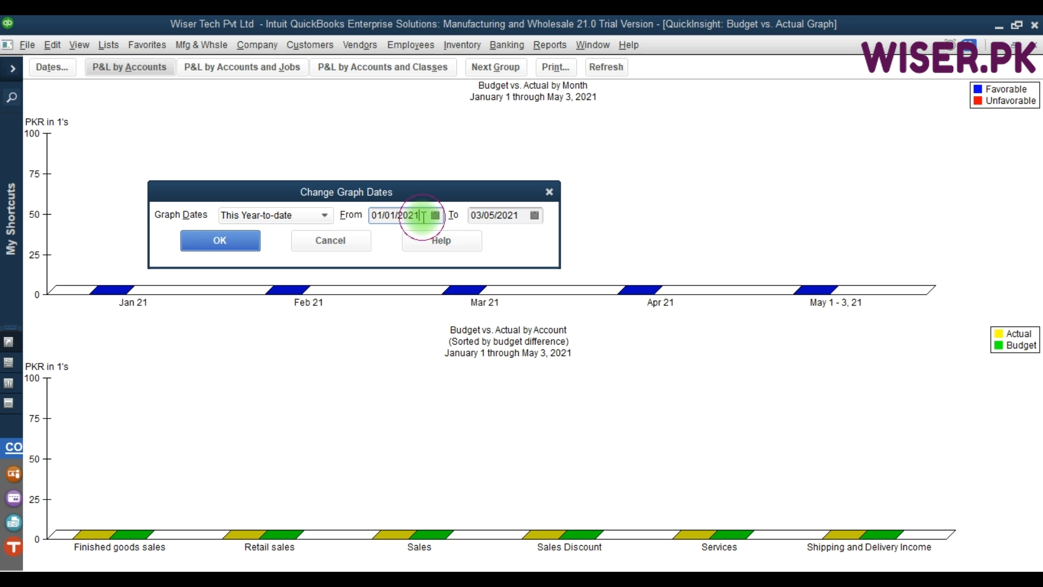
pyautogui.press('BackSpace')
pyautogui.press('BackSpace')
pyautogui.write('20')
pyautogui.press('Tab')
pyautogui.write('31/12/2020')
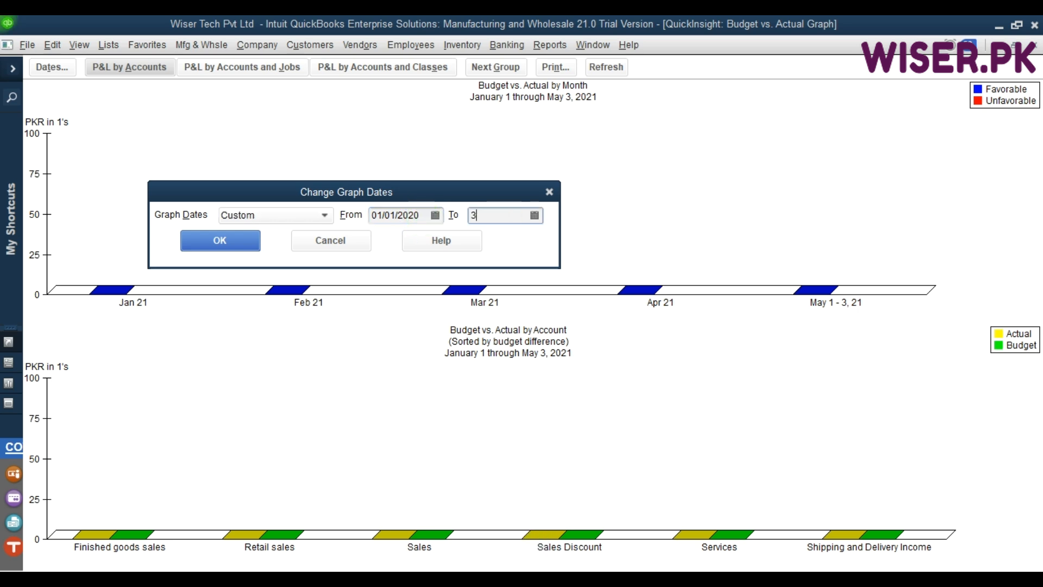
pyautogui.press('Tab')
pyautogui.press('Return')
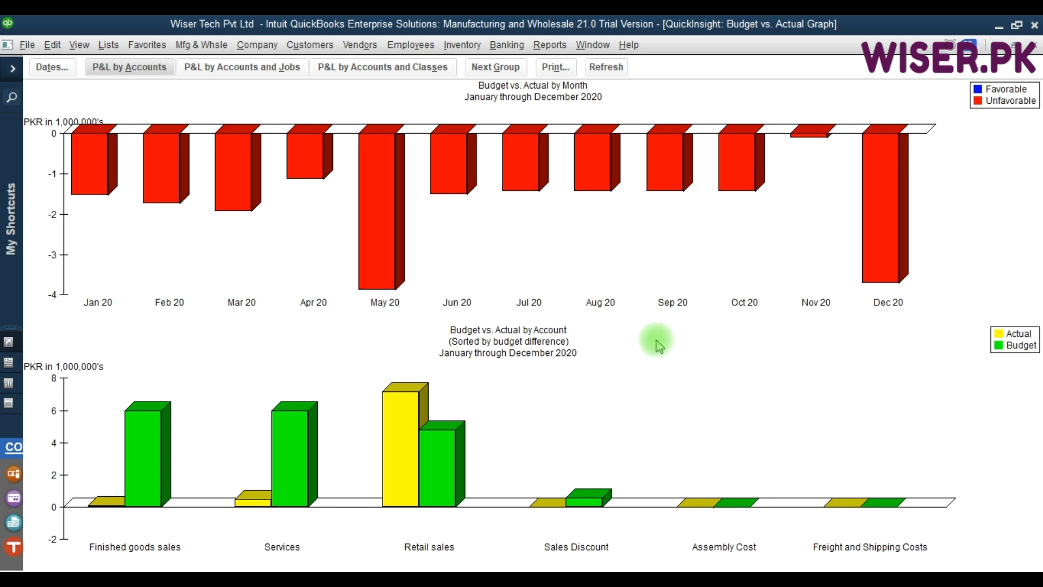
pyautogui.press('Escape')
pyautogui.hotkey('alt', 'r')
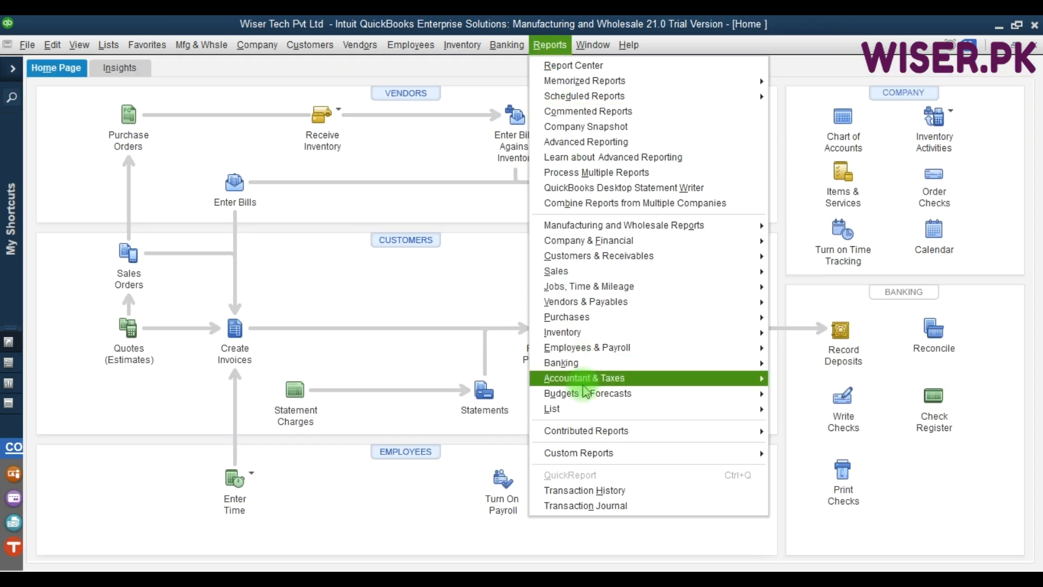
pyautogui.moveTo(587, 400)
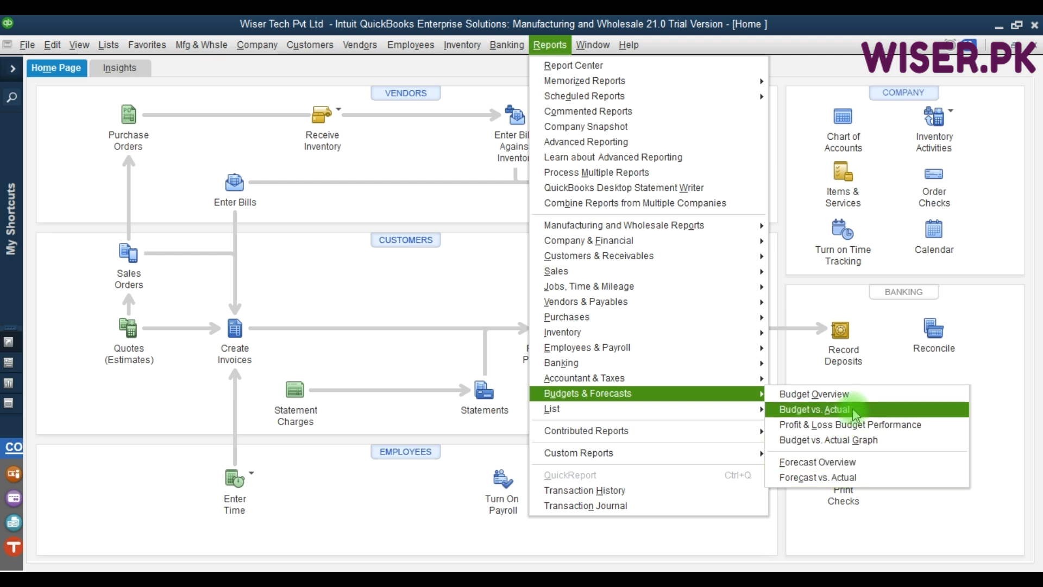
pyautogui.click(337, 280)
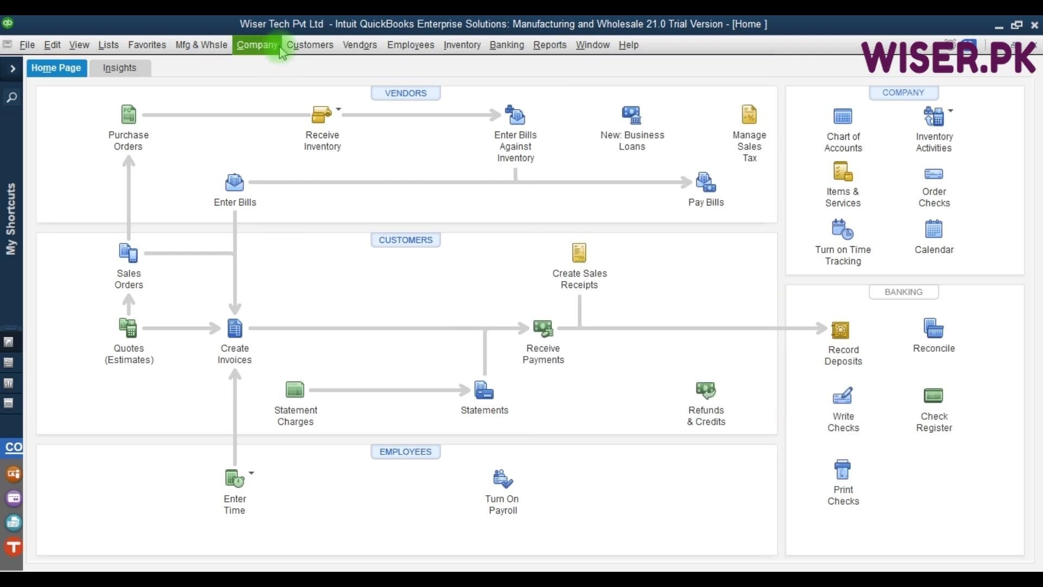
pyautogui.click(280, 51)
pyautogui.moveTo(294, 256)
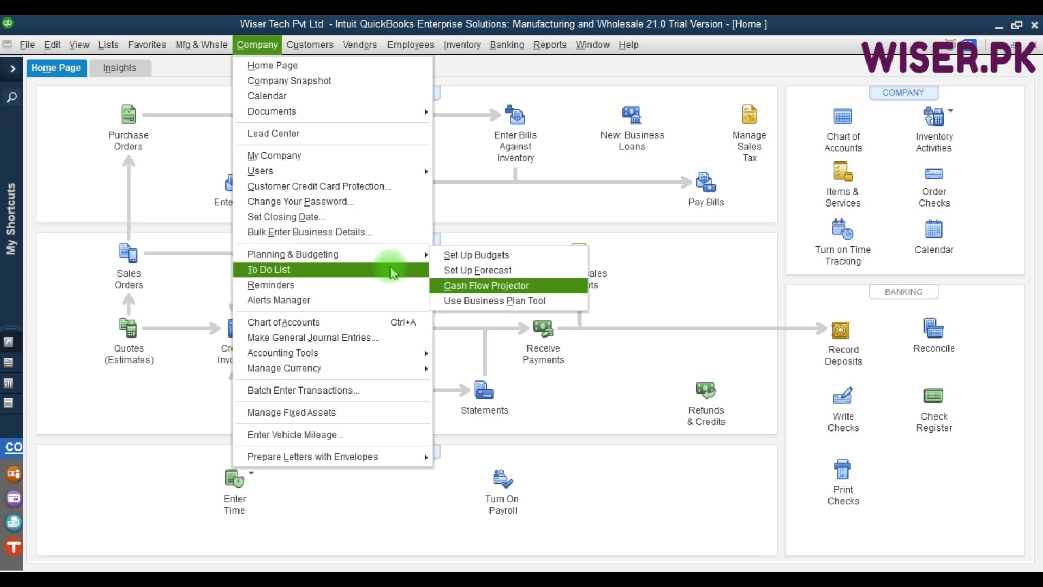
pyautogui.click(659, 365)
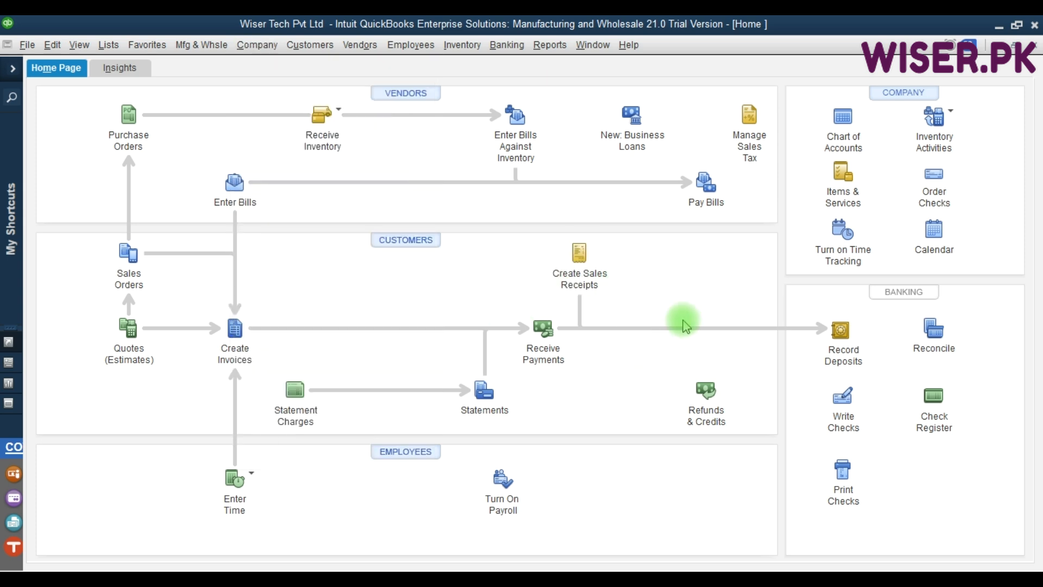